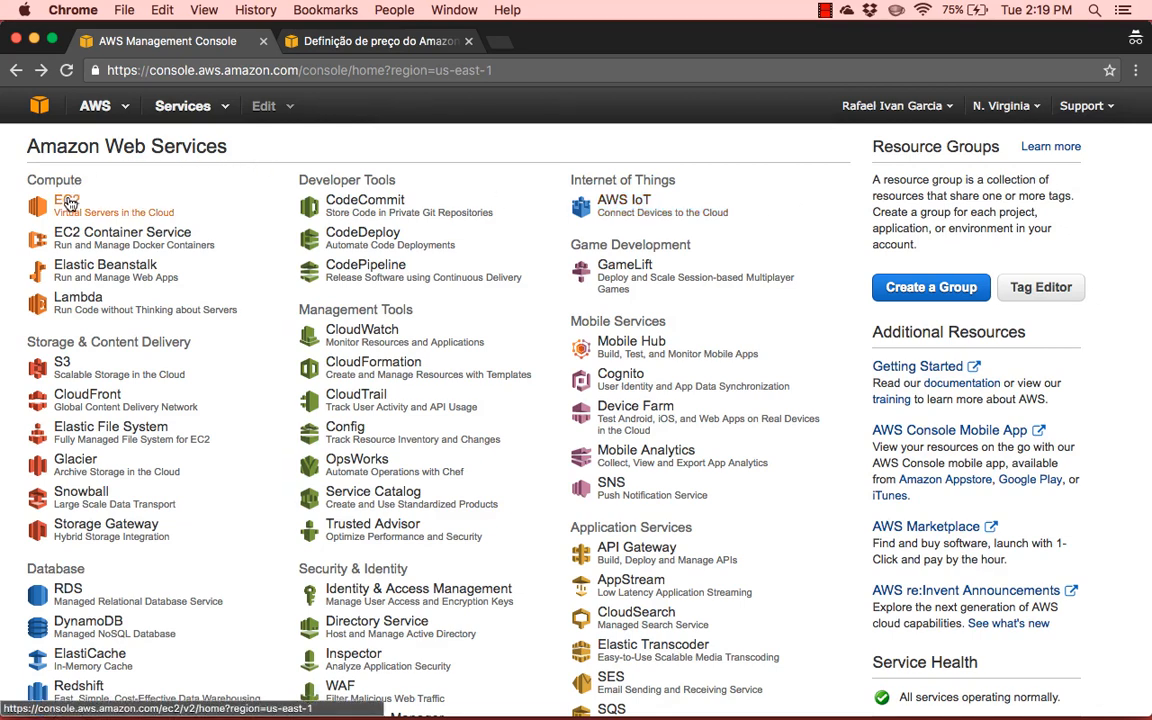
Open the list of security groups in the EC2 service
click(66, 202)
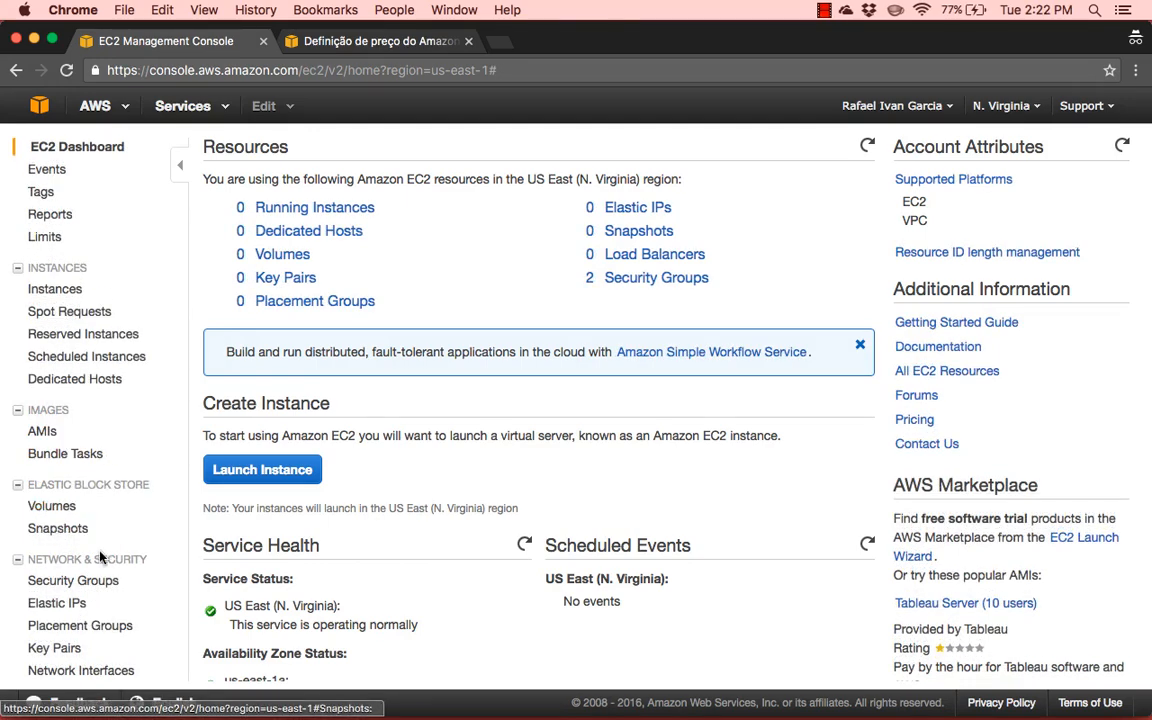
scroll(101, 558, down, 3)
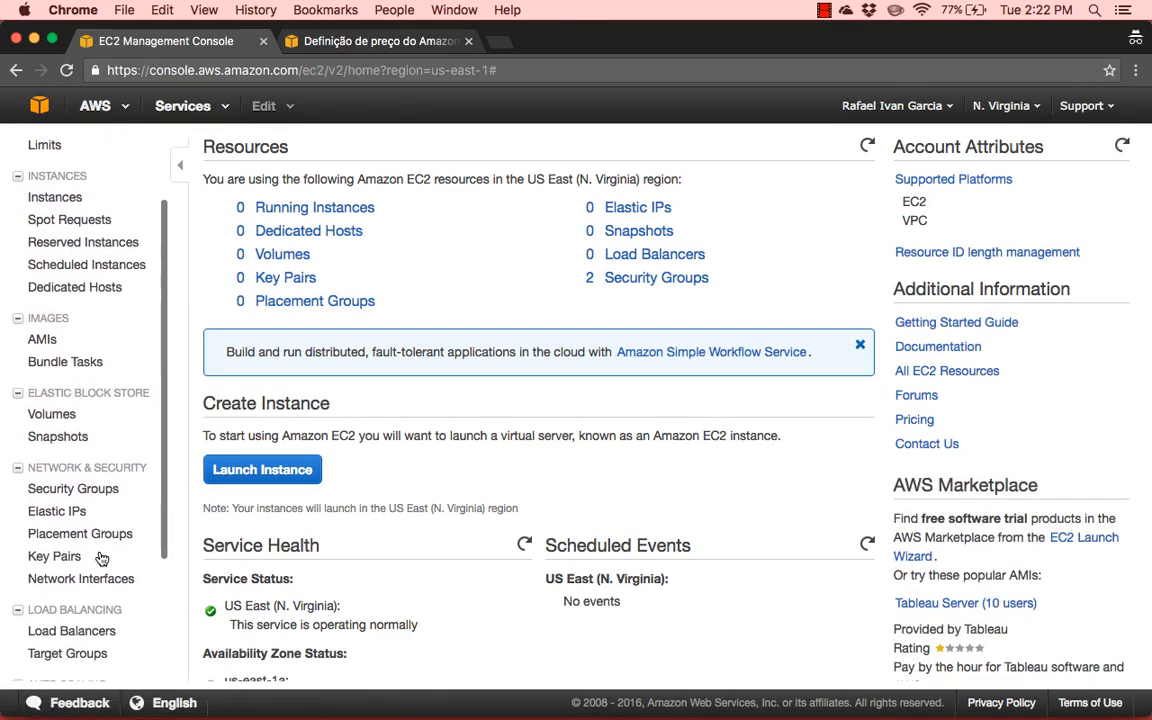
click(78, 490)
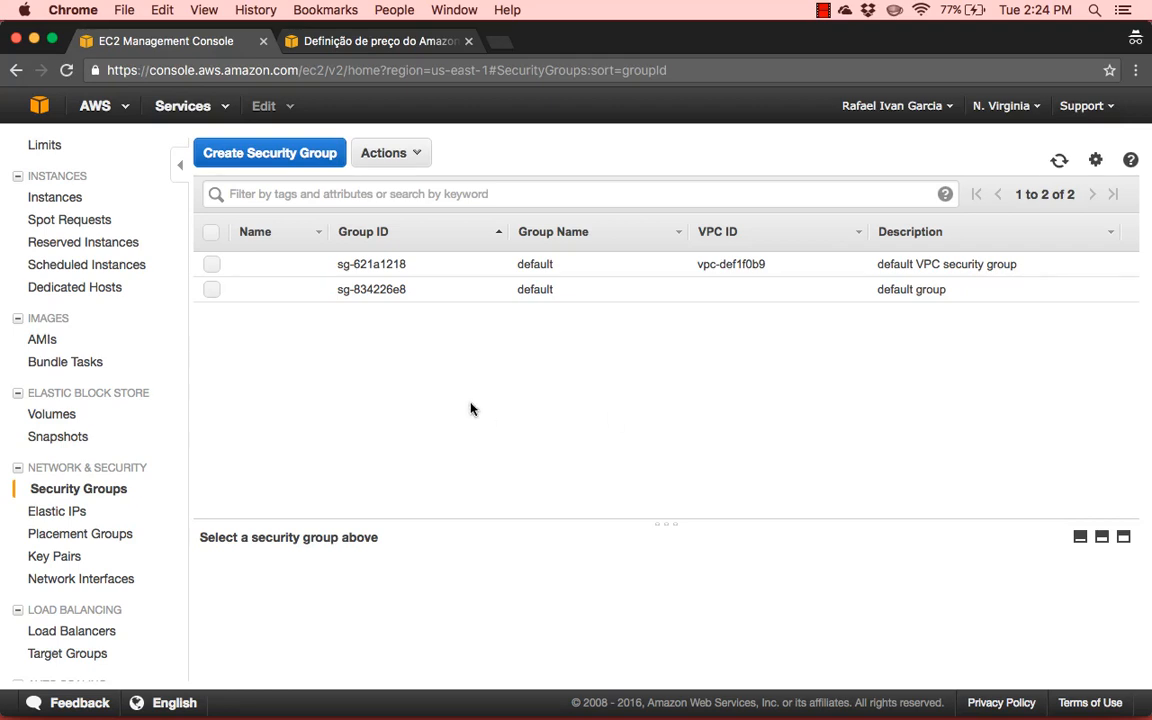
Start a new security group with eep-sg-elb as name and description, in the VPC vpc-def1f0b9 (172.30.0.0/16)
click(249, 159)
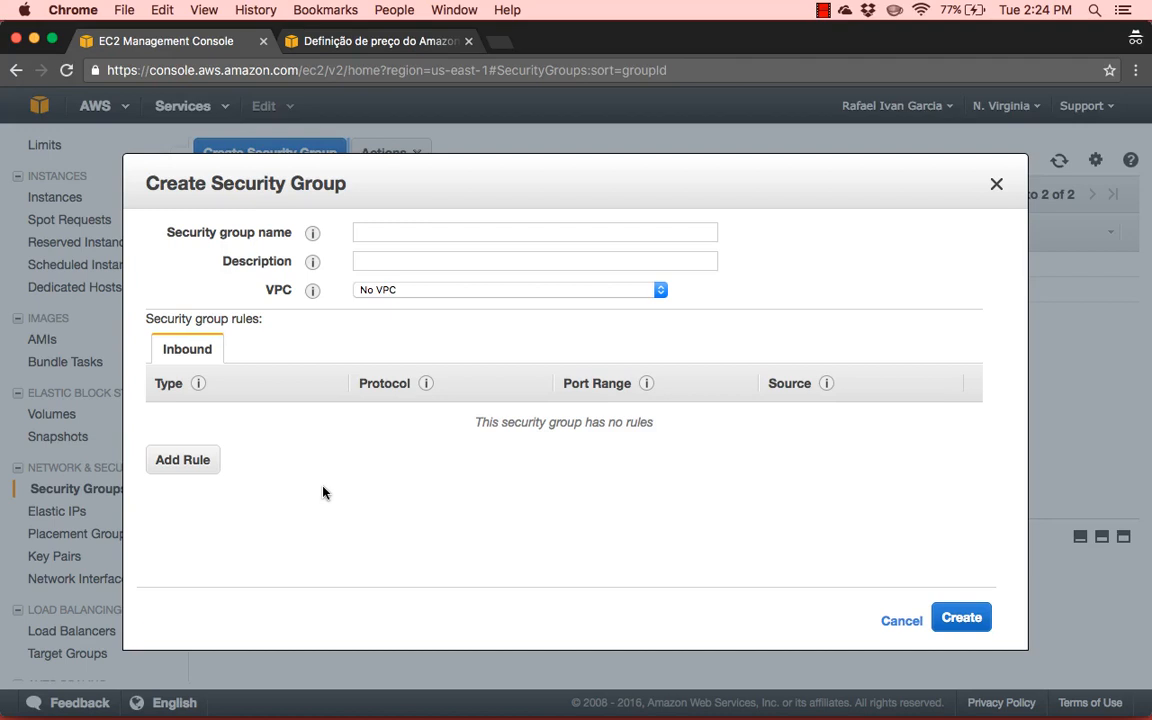
click(398, 233)
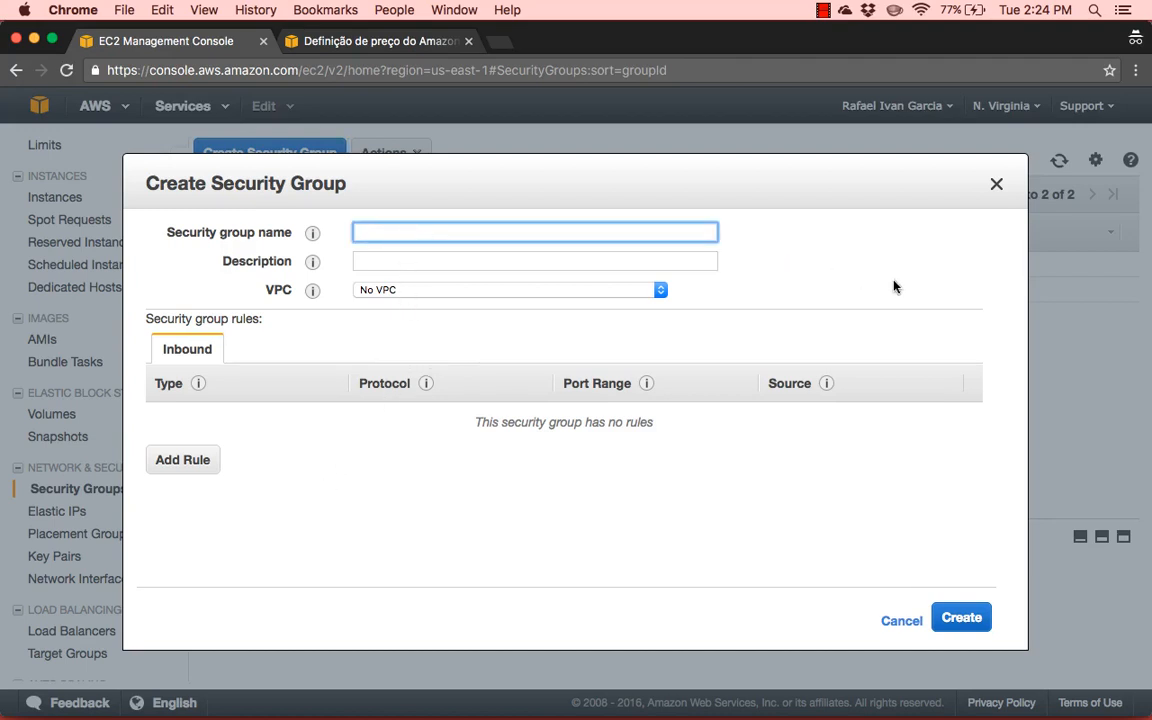
text(eep-sg-elb)
key(super+a)
key(super+c)
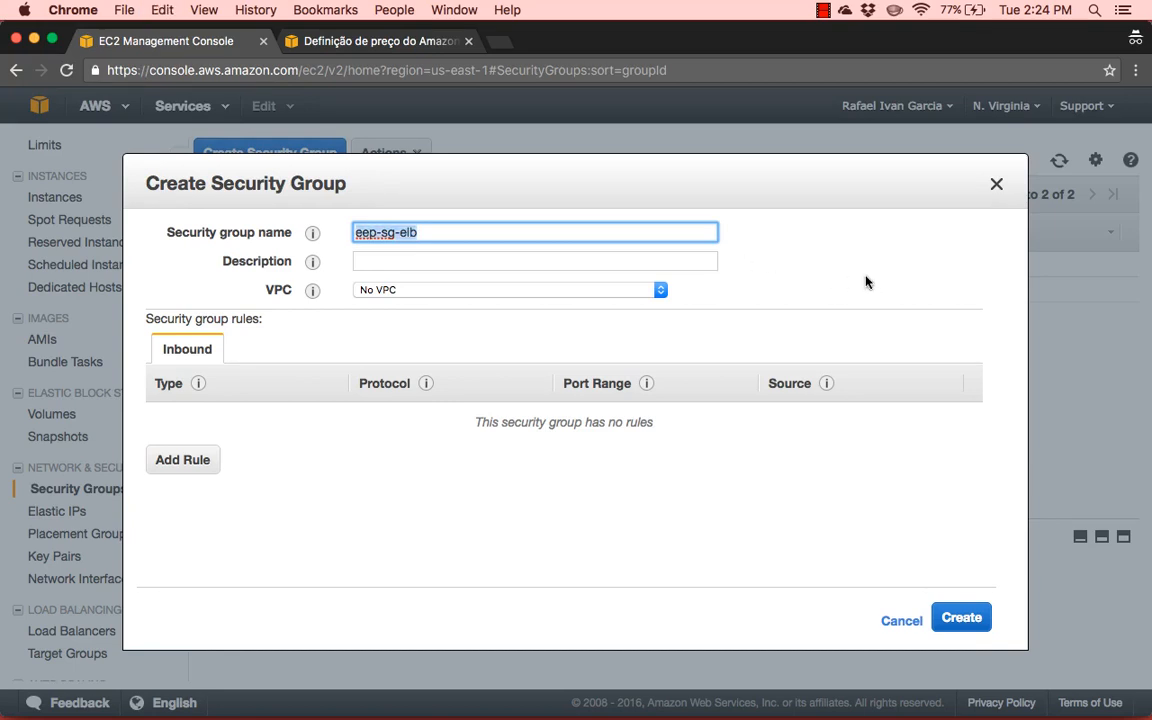
key(Tab)
key(super+v)
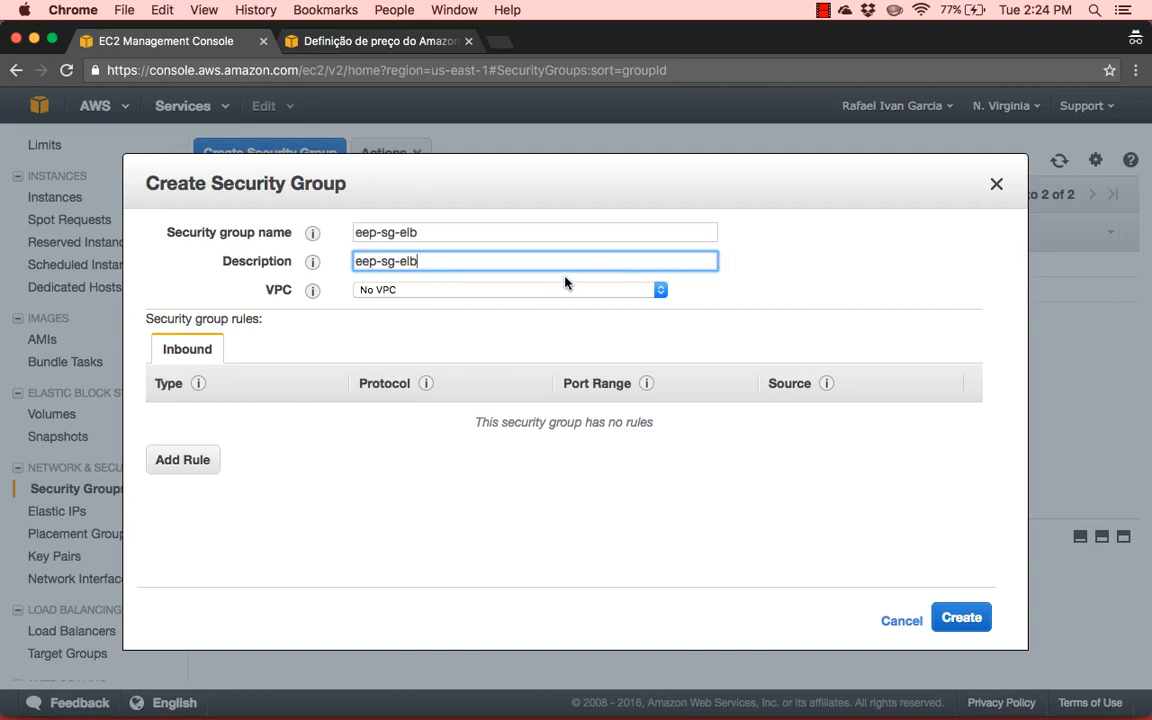
click(537, 290)
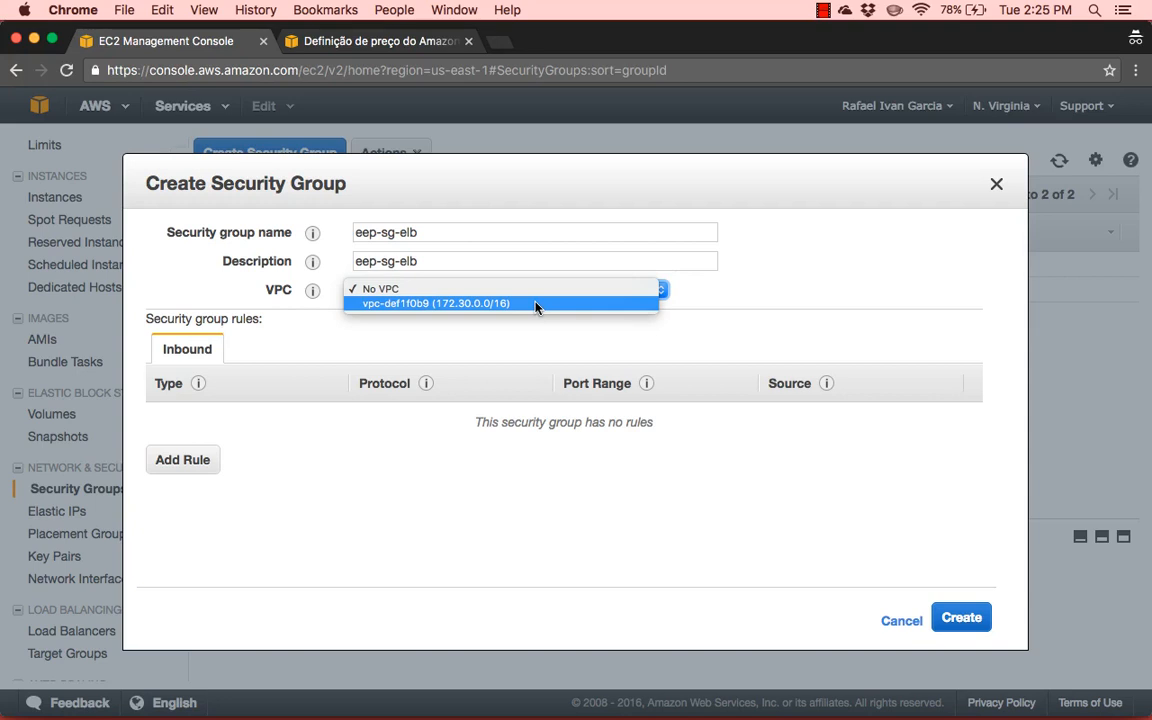
click(535, 304)
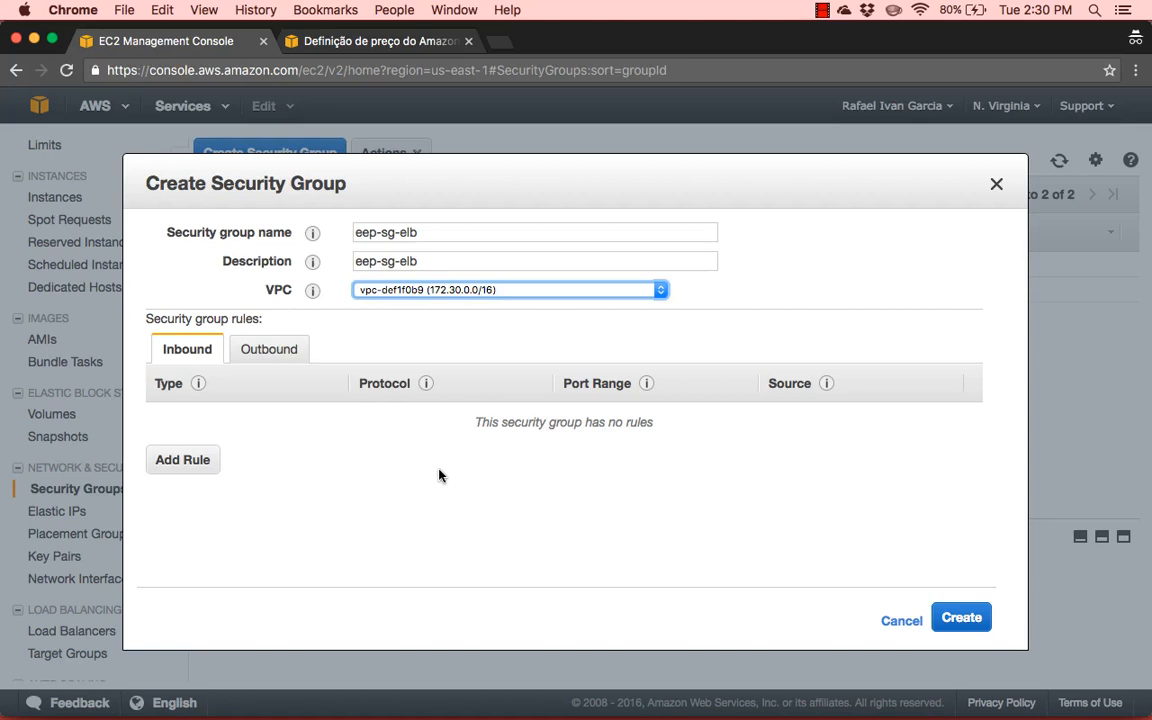
Add an inbound HTTP rule to the eep-sg-elb security group and create the group
click(179, 472)
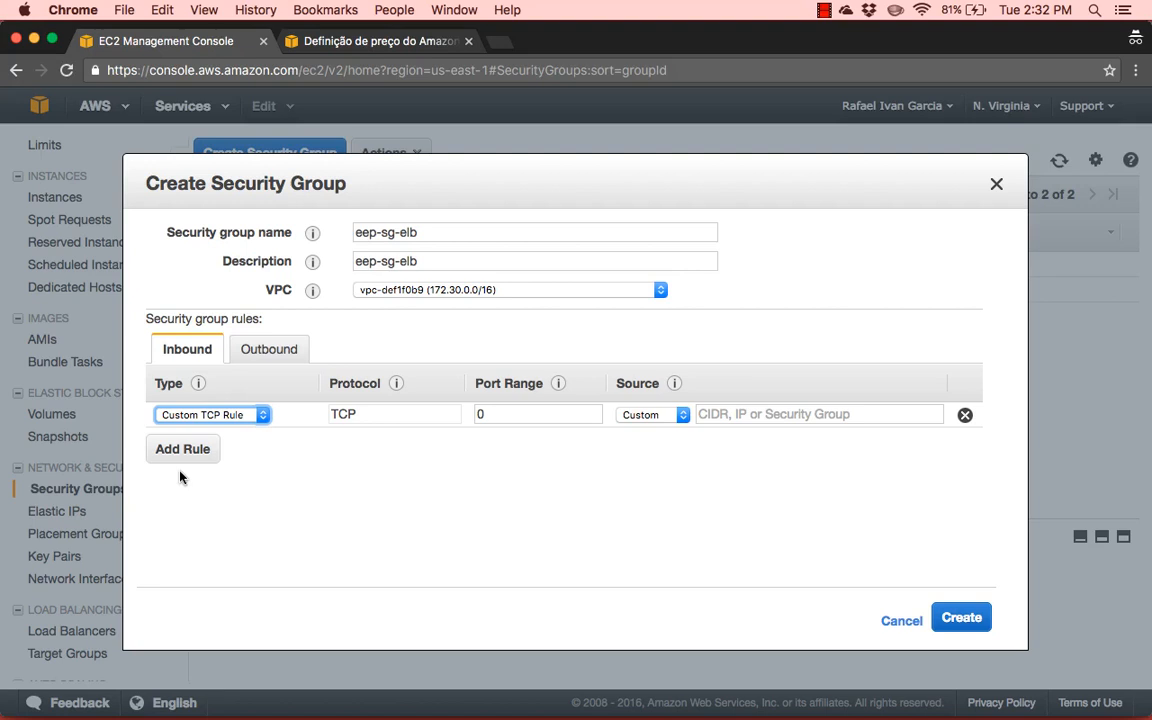
click(251, 424)
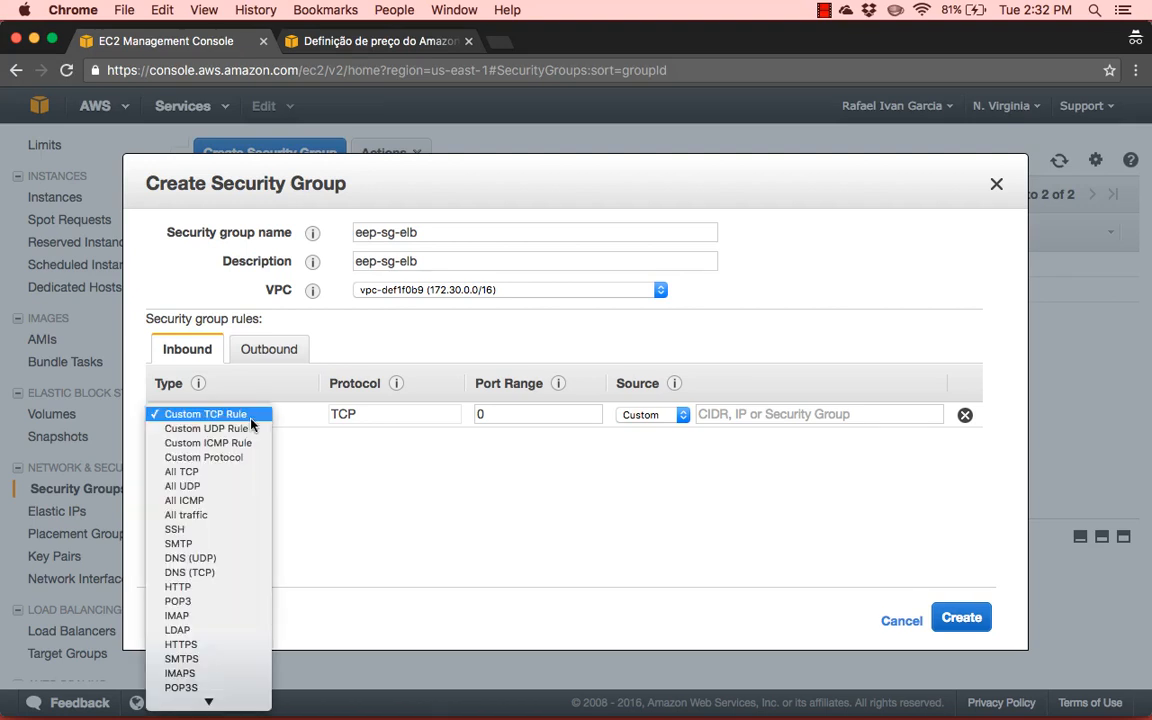
click(233, 594)
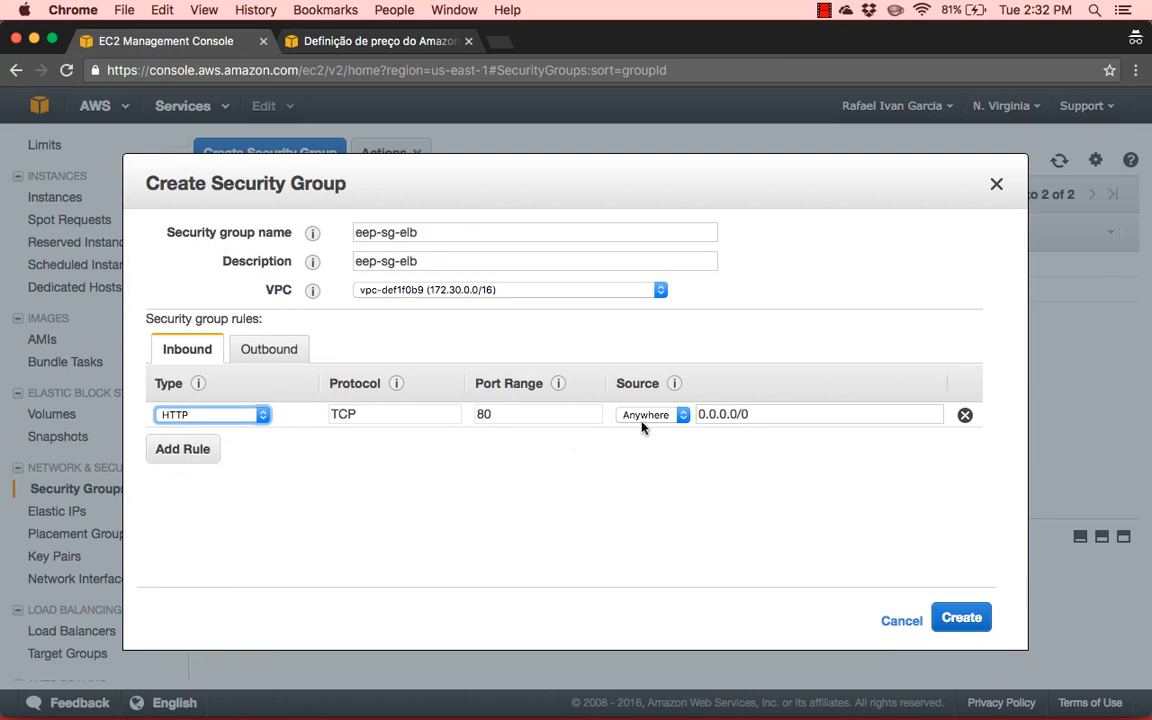
click(360, 460)
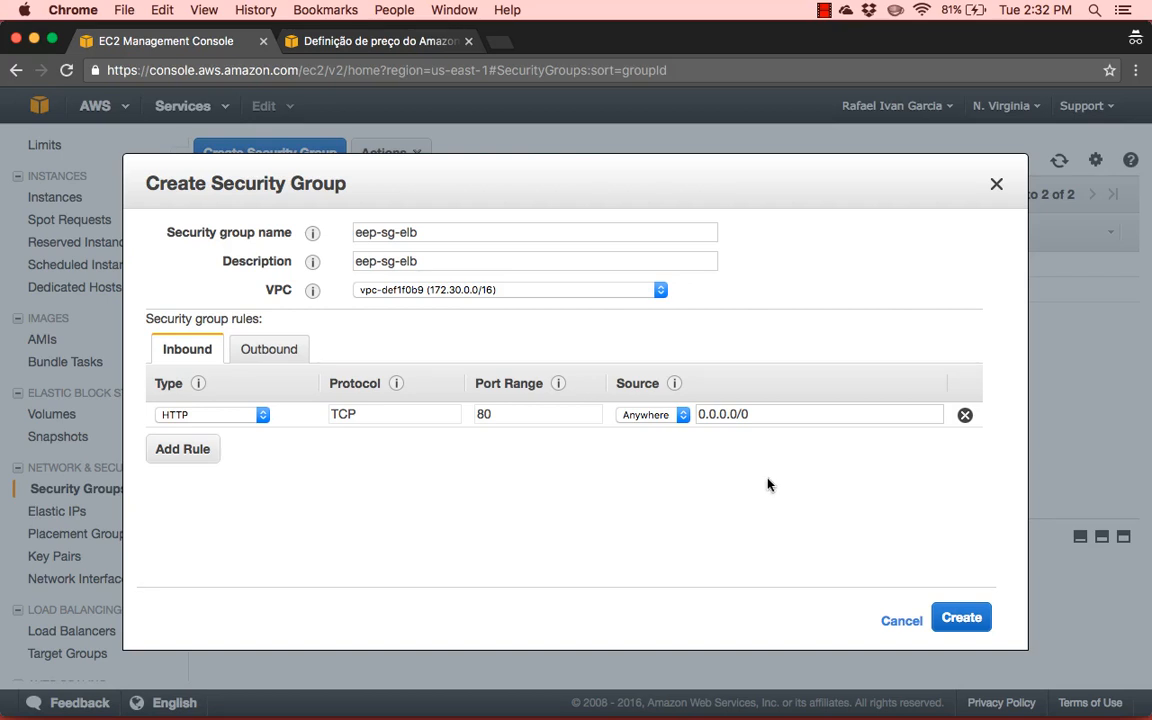
triple_click(733, 414)
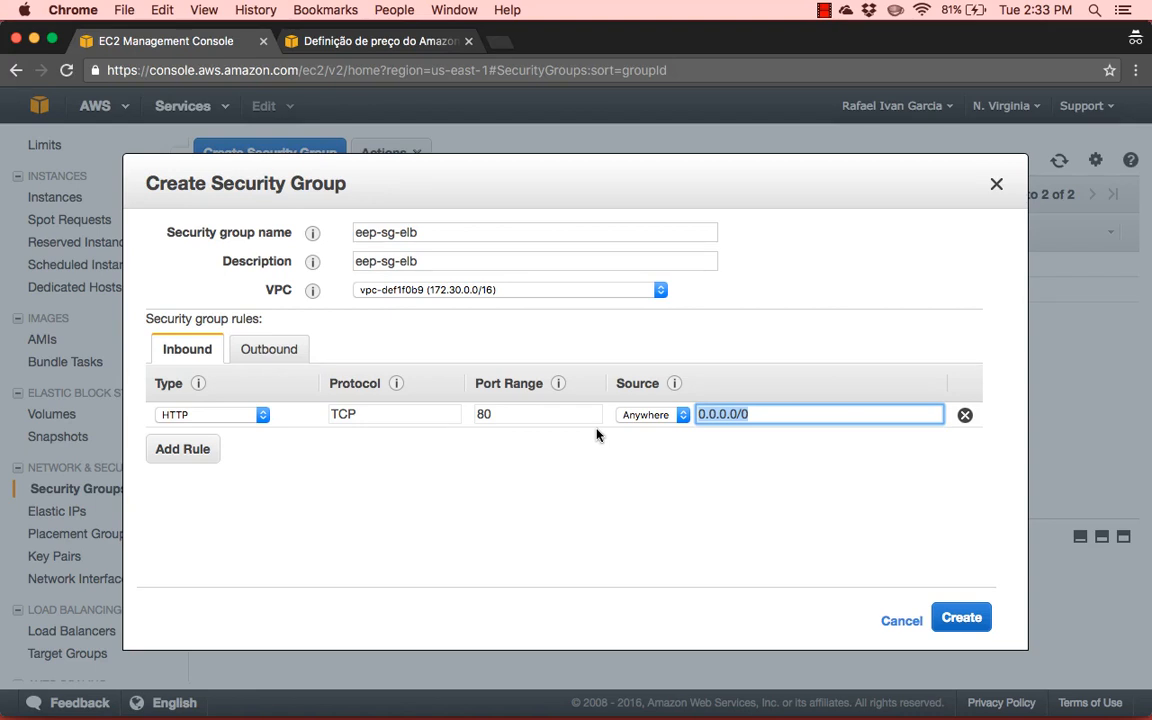
click(972, 622)
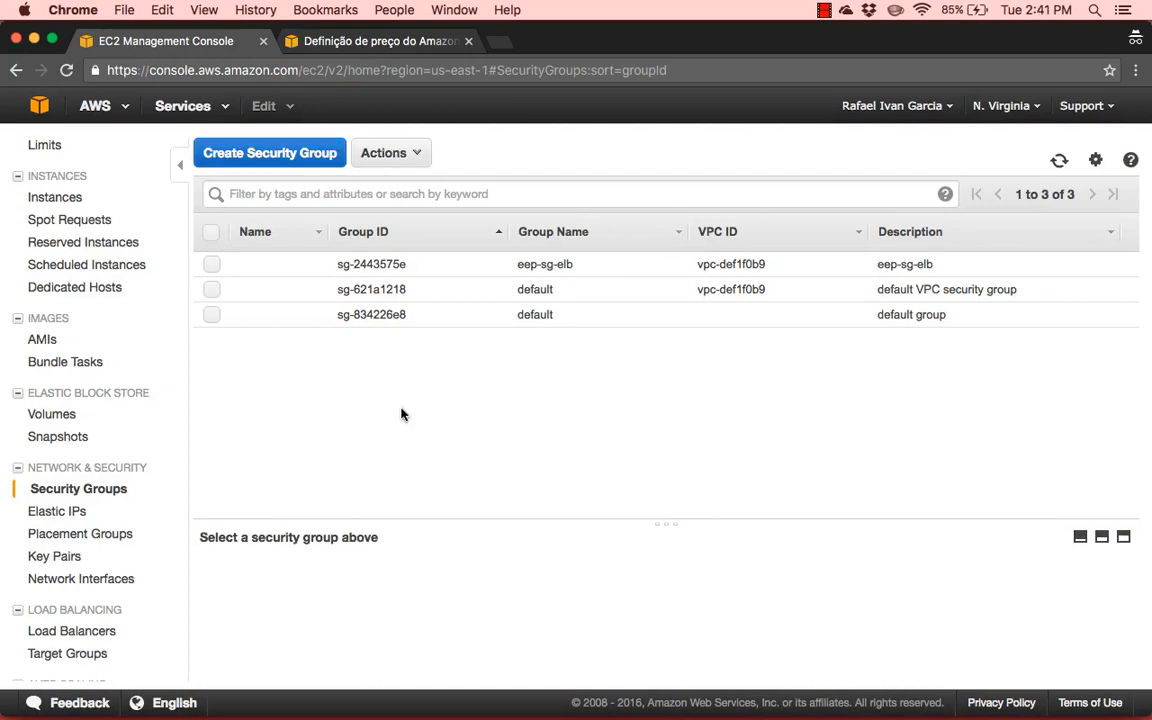
click(211, 266)
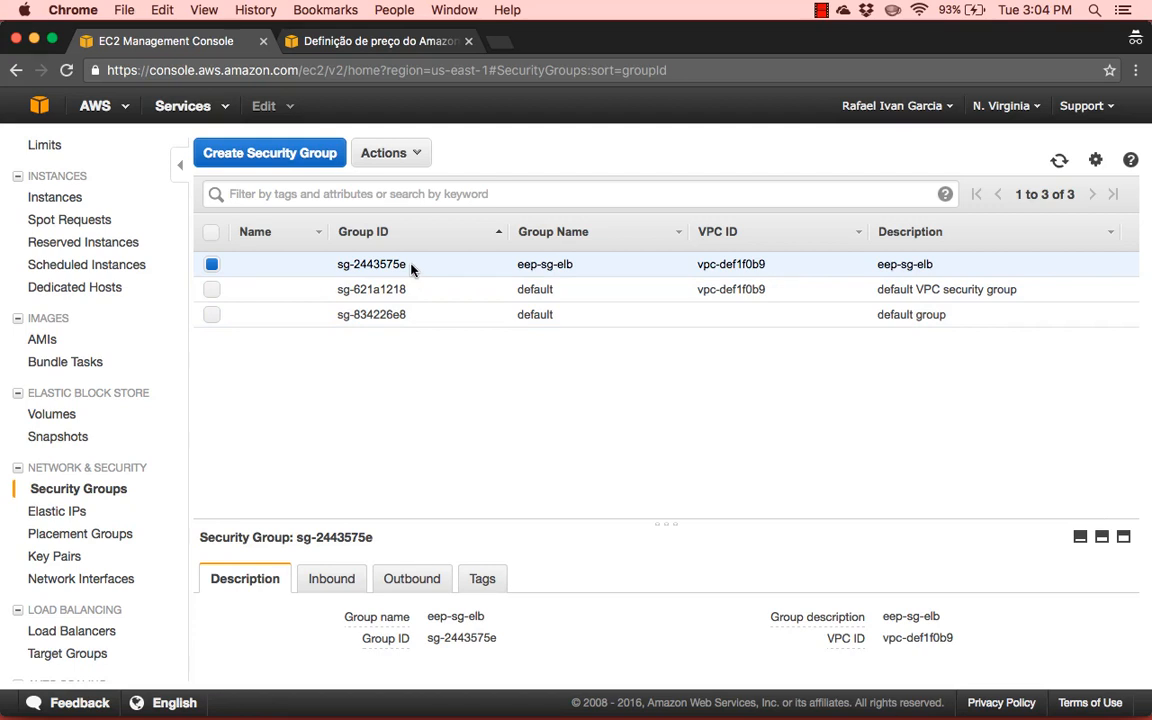
click(211, 265)
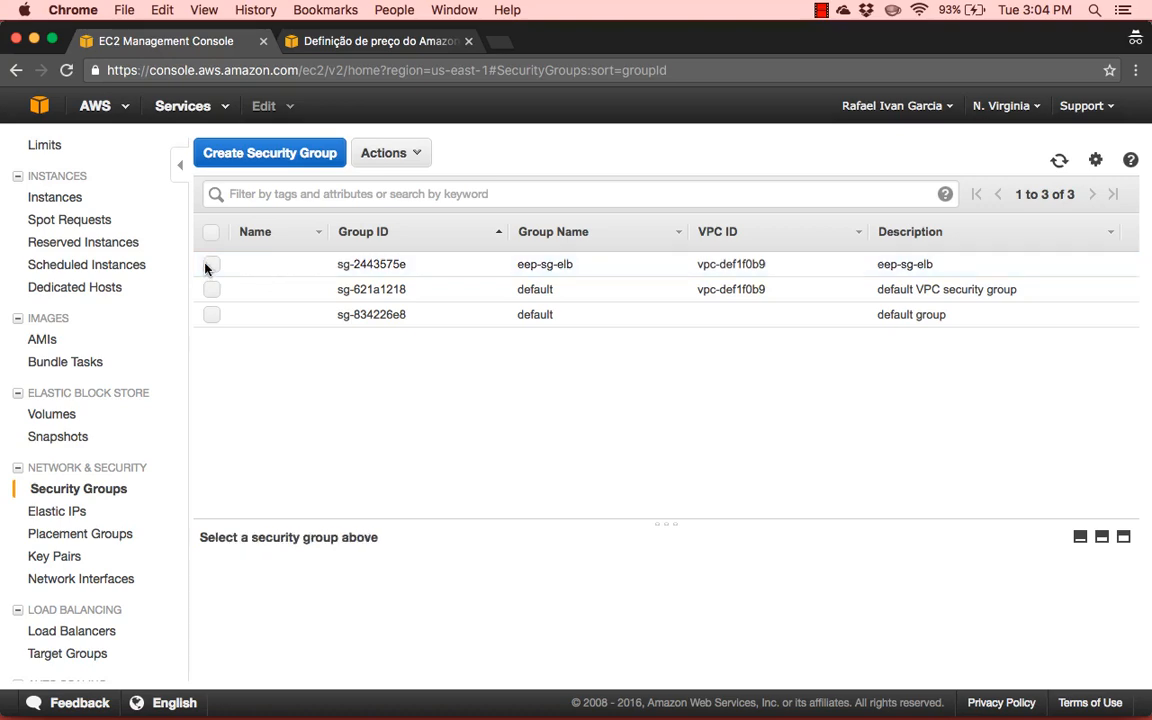
Start another new security group with eep-sg-ec2 as both its name and description
click(272, 156)
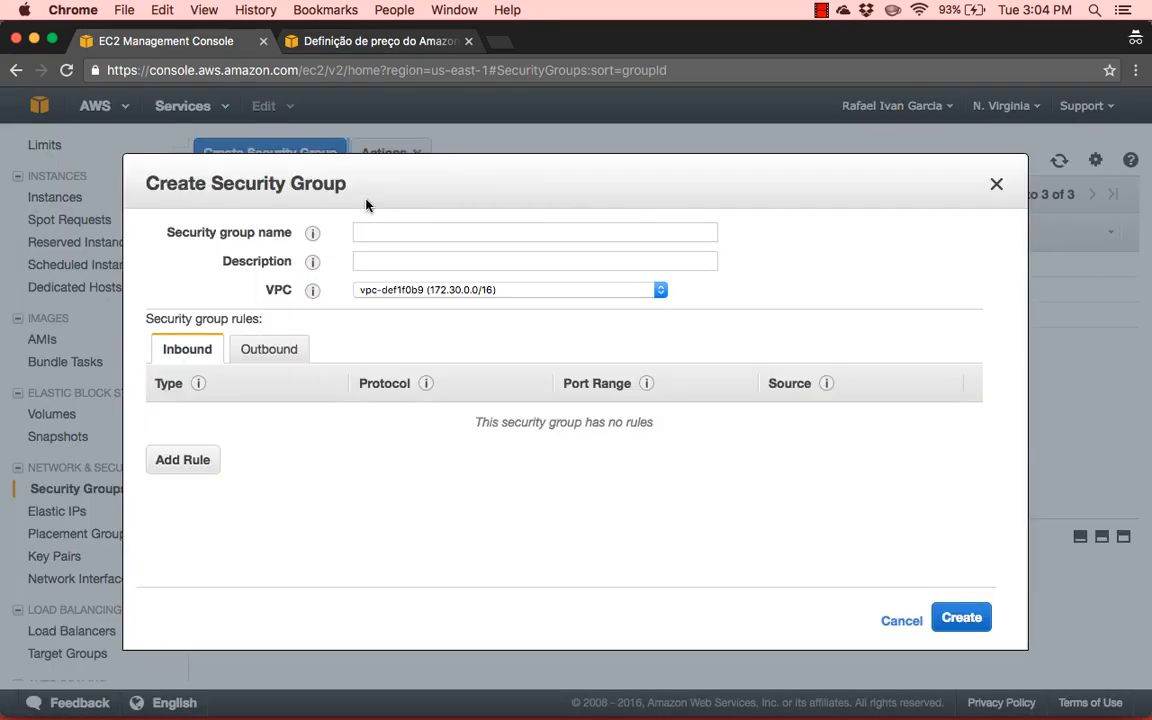
click(382, 231)
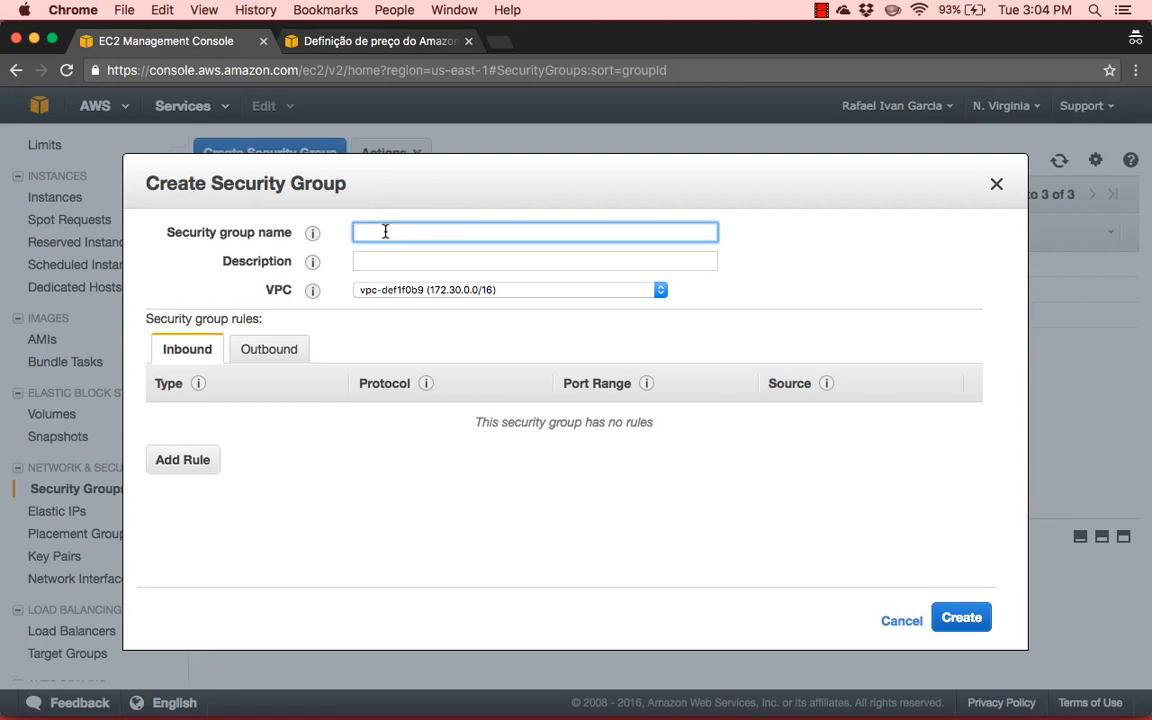
text(eep-sg-ec2)
key(super+a)
key(super+c)
key(Tab)
key(super+v)
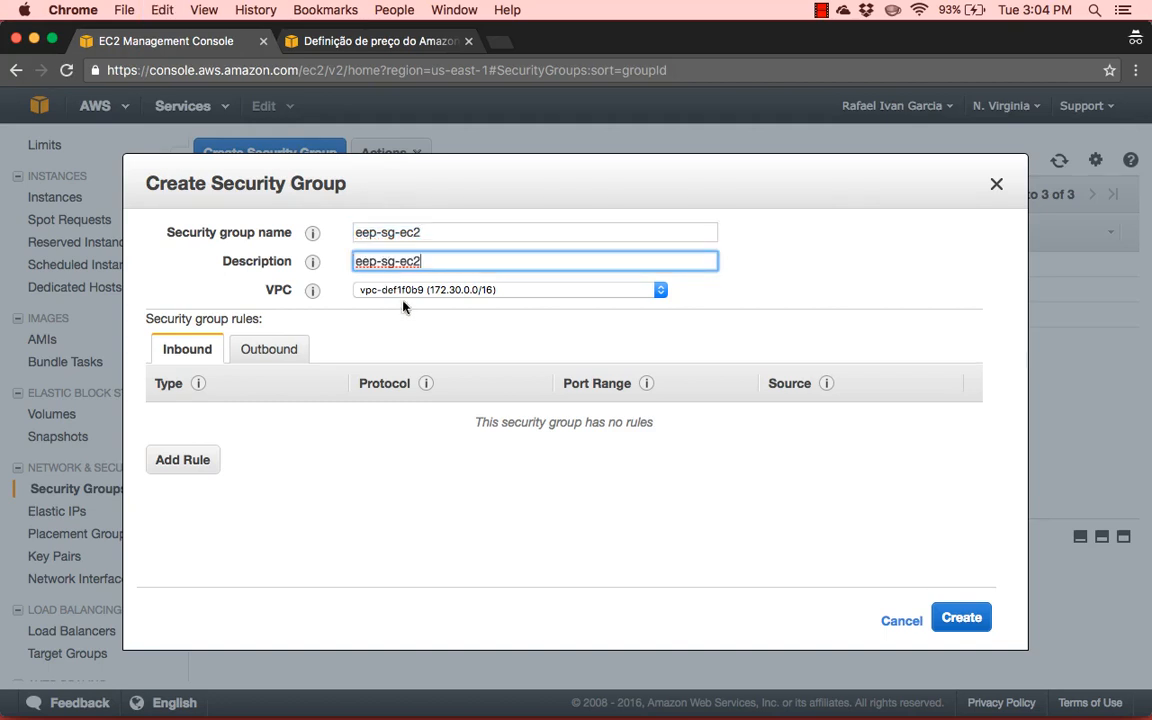
click(415, 332)
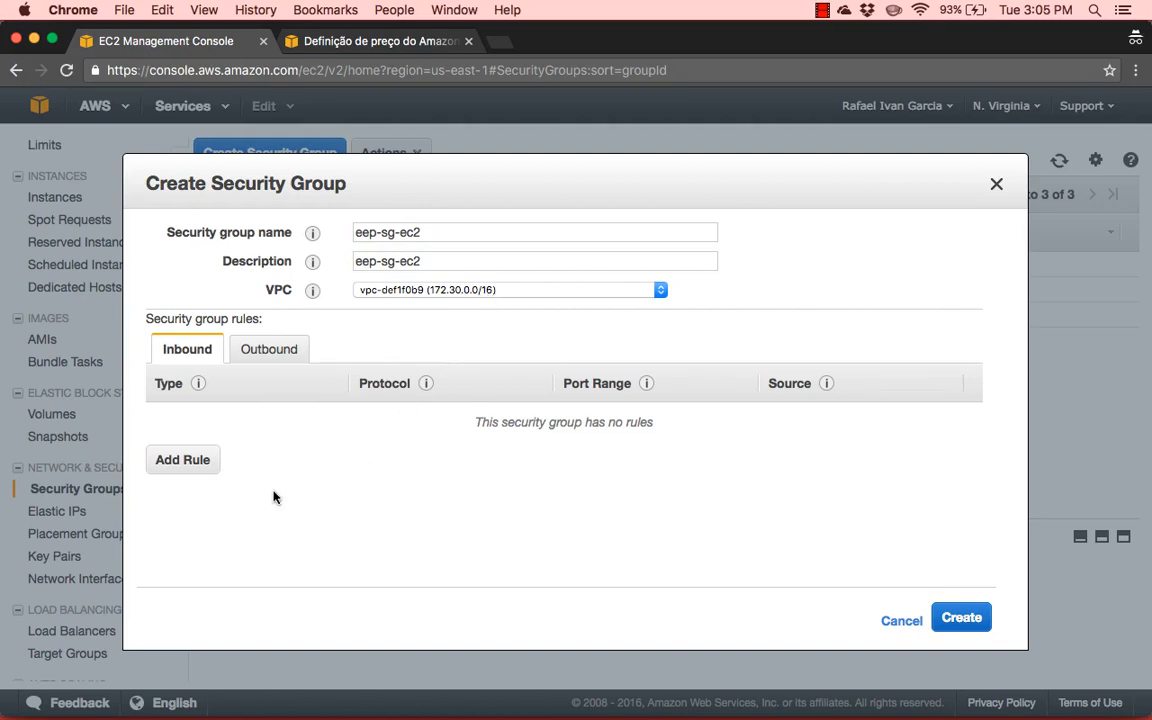
Add an inbound rule of type HTTP to the eep-sg-ec2 security group
click(180, 462)
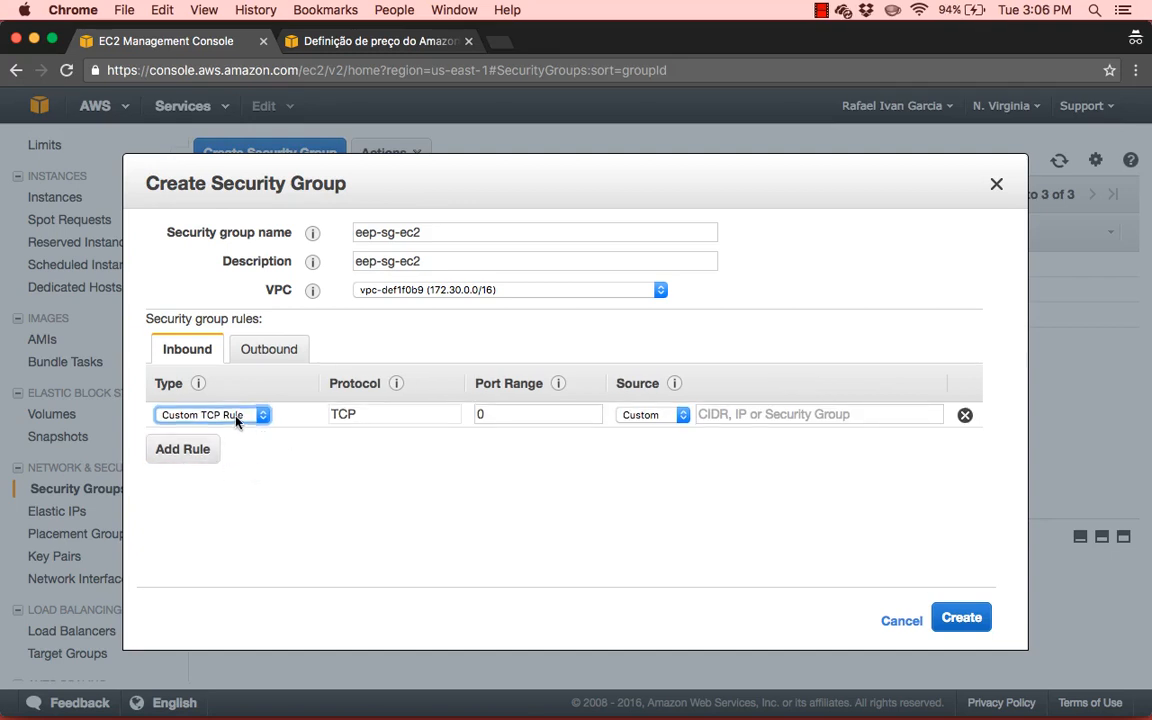
click(237, 414)
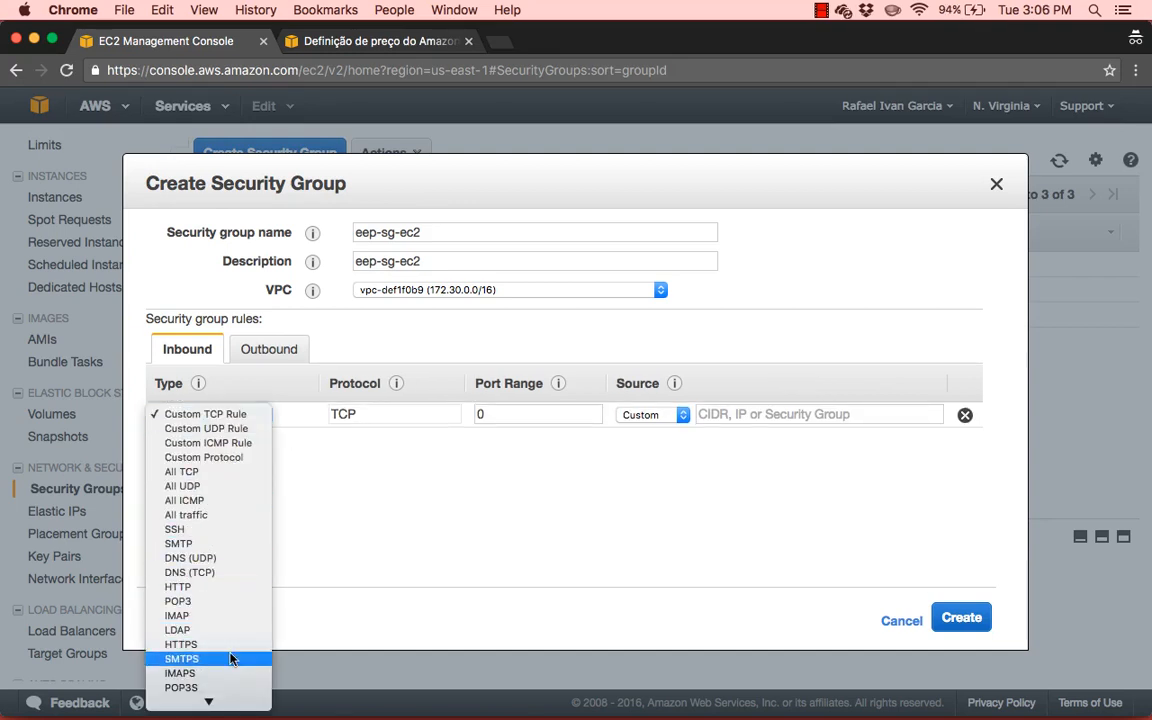
click(225, 588)
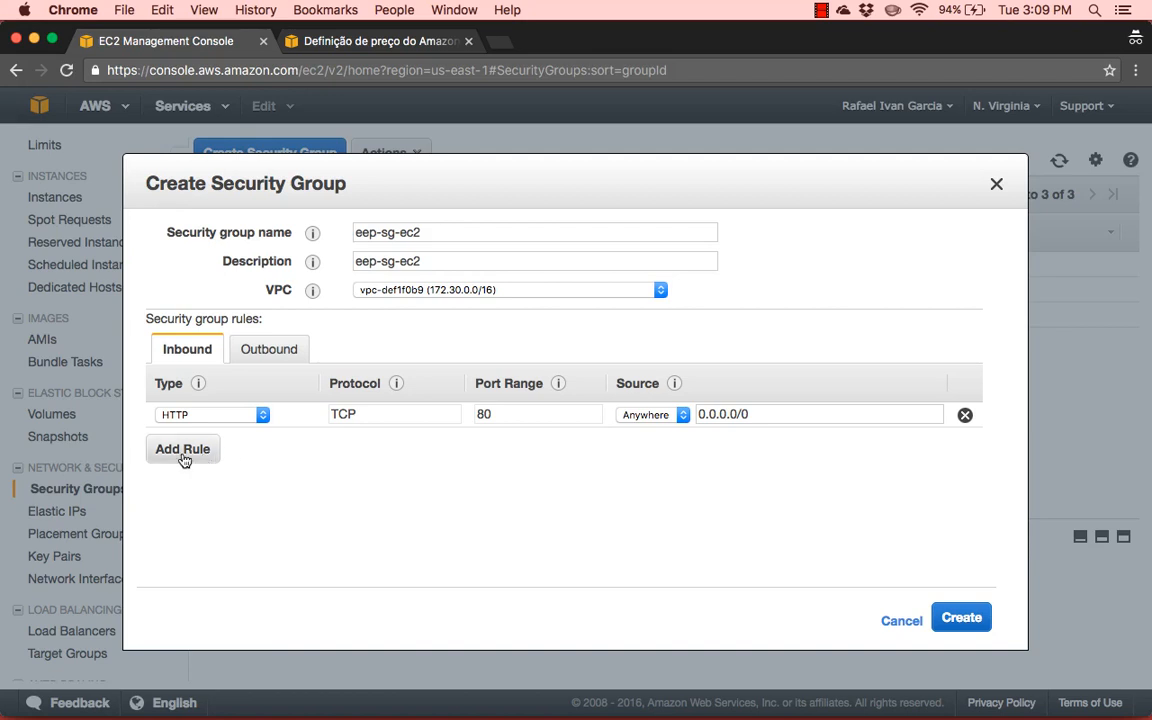
Add a second inbound rule of type SSH with source Anywhere, and create the eep-sg-ec2 security group
click(184, 451)
click(186, 440)
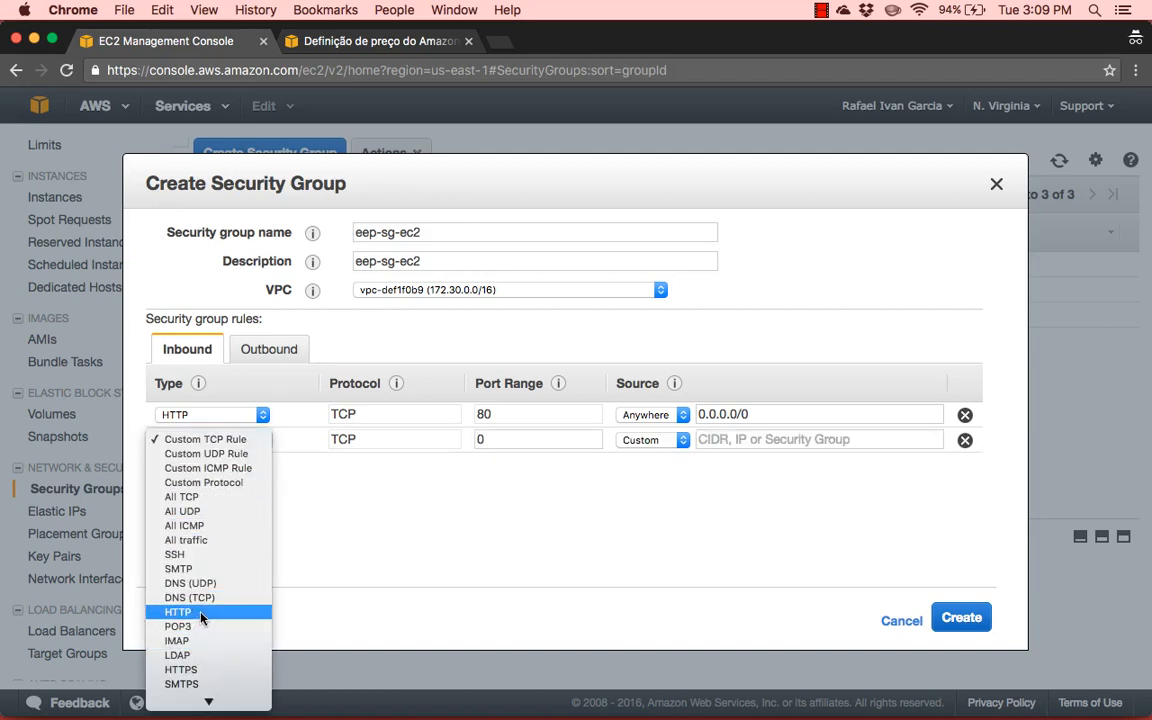
click(196, 556)
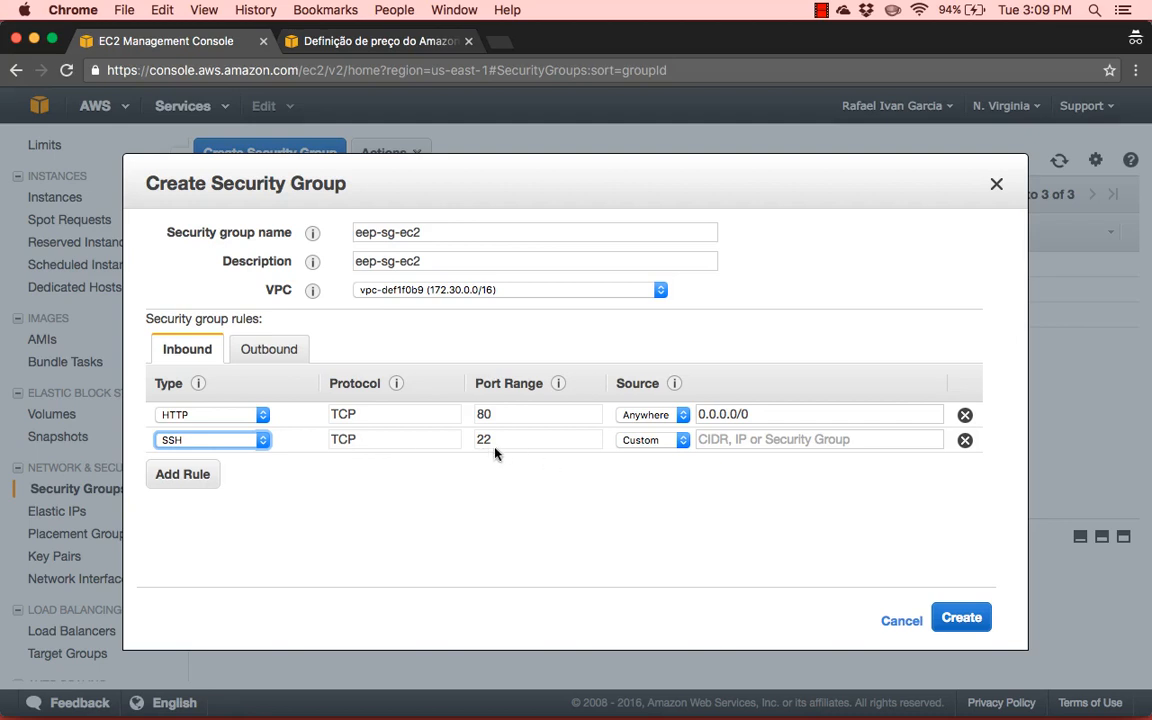
click(653, 442)
click(645, 455)
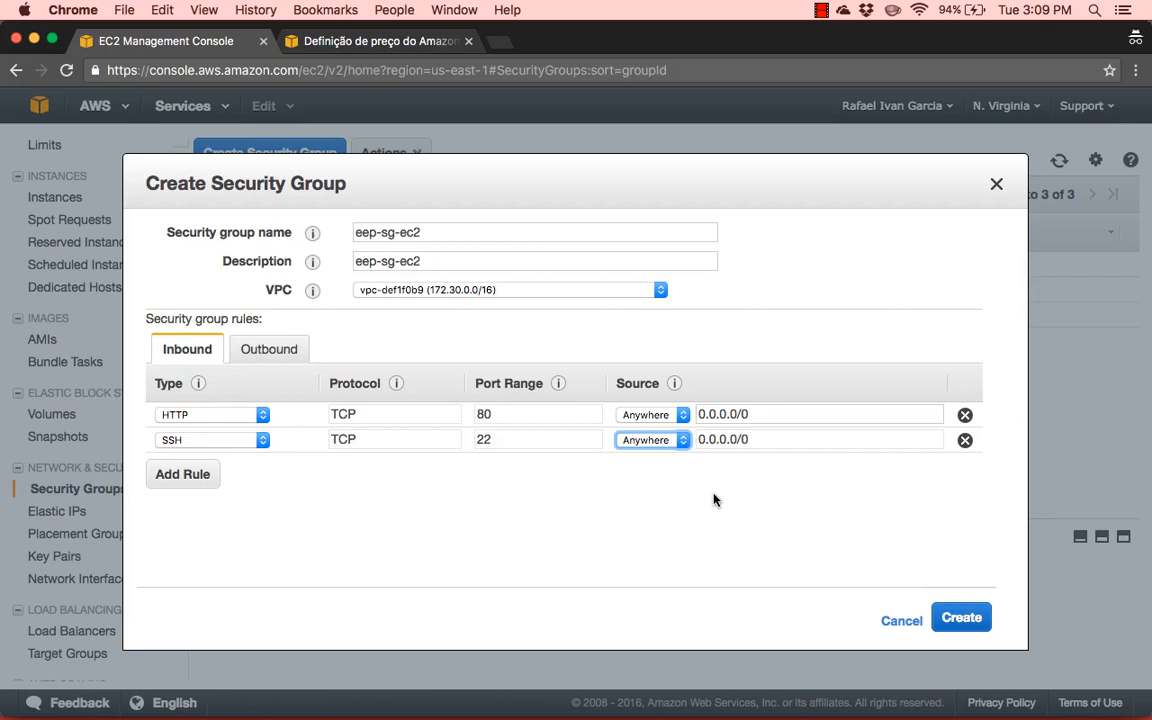
click(758, 467)
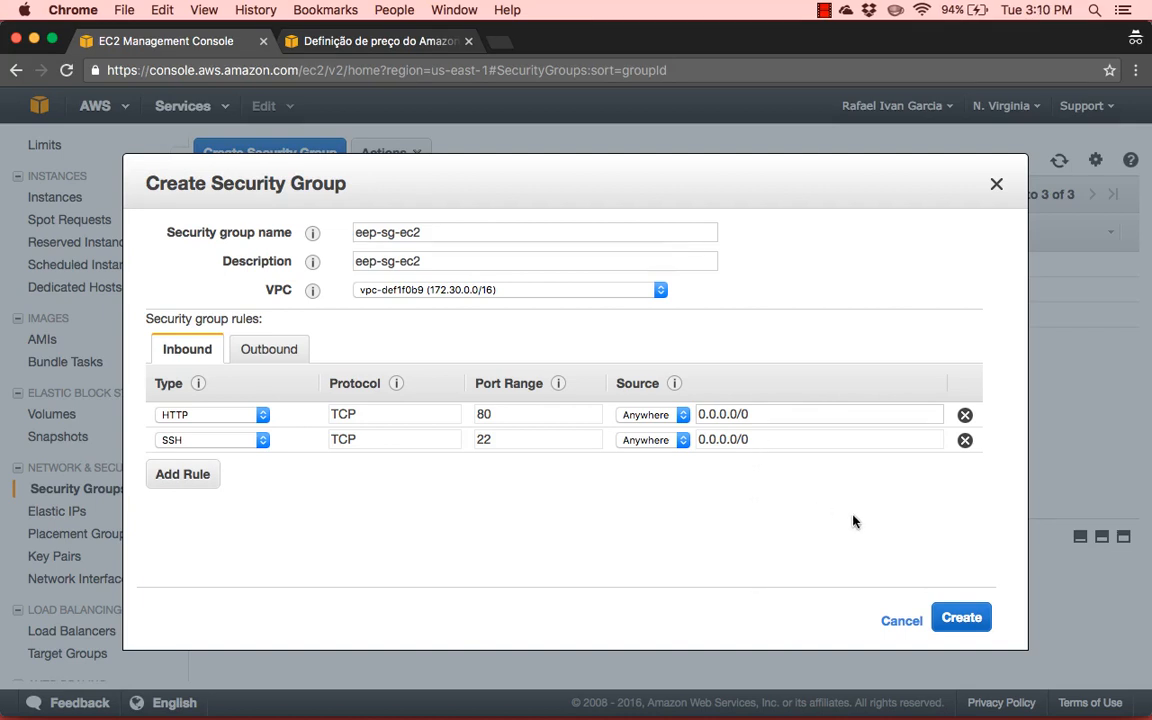
click(955, 625)
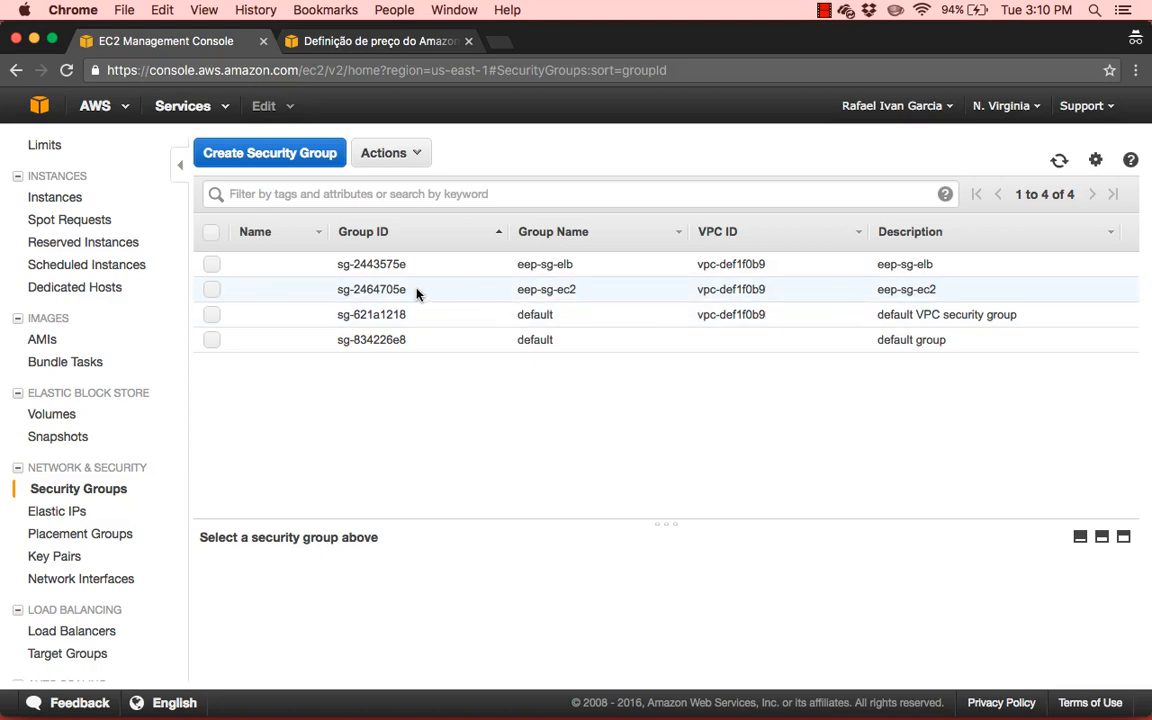
drag(413, 293, 336, 293)
key(super+c)
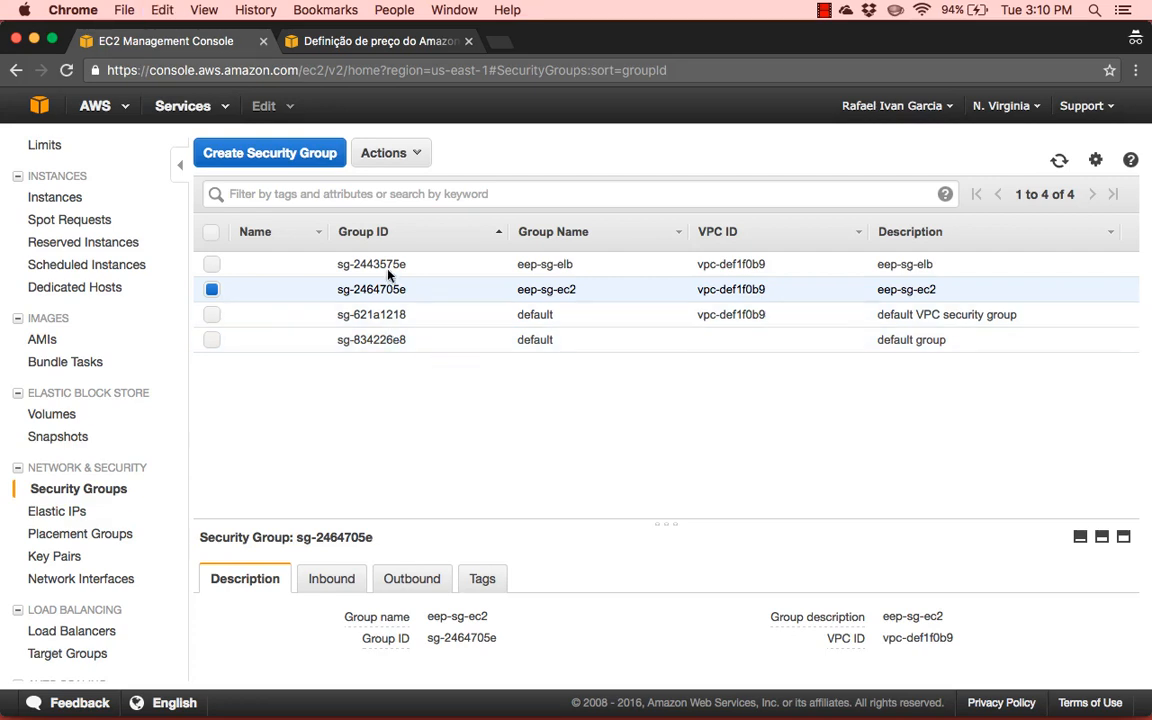
Start a third new security group with eep-sg-rds as both its name and description
click(283, 160)
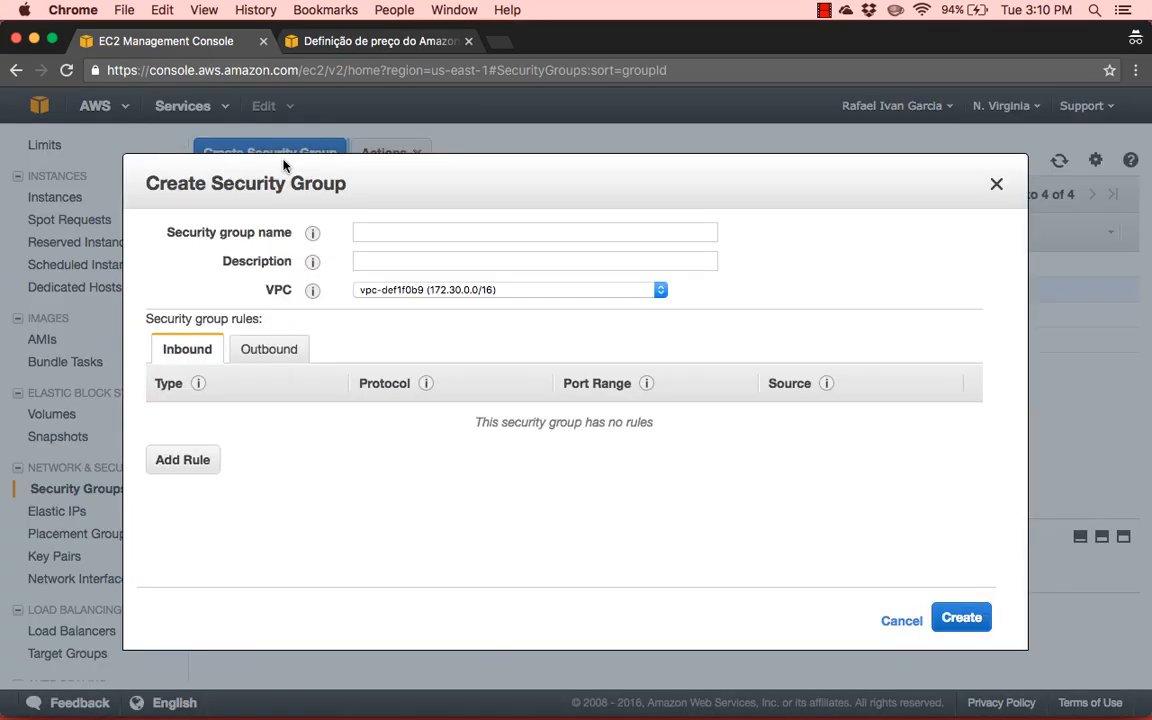
click(434, 236)
text(eep)
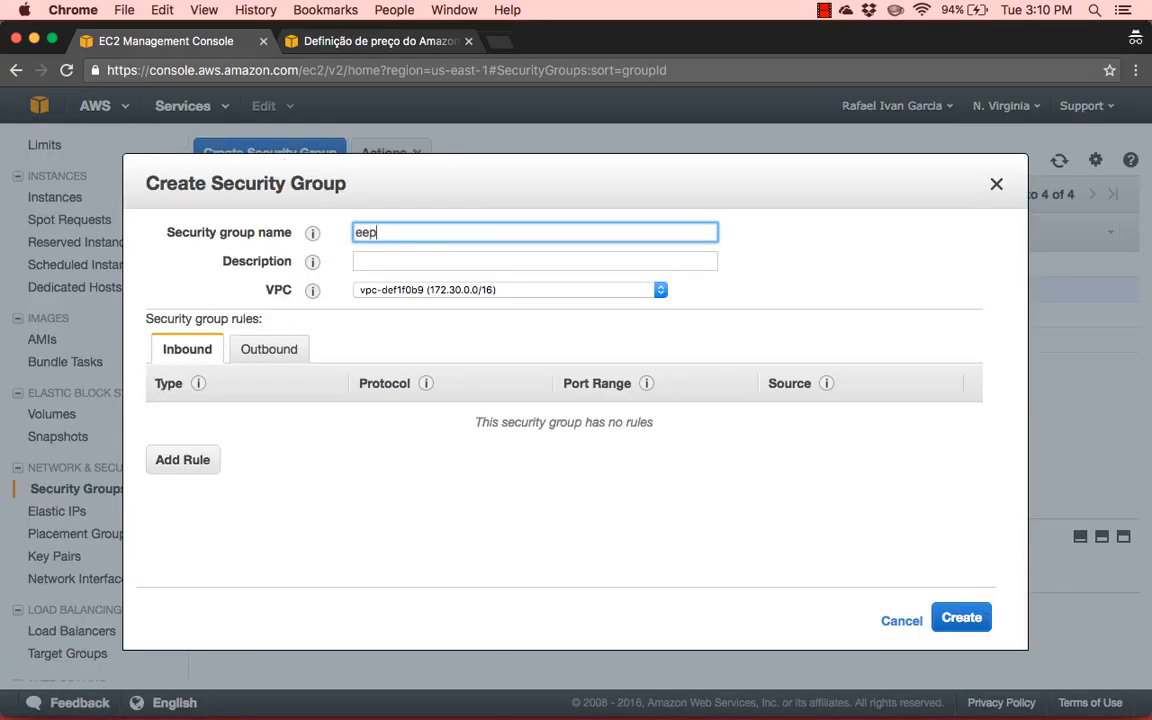
text(-)
text(sg-rds)
key(Tab)
text(eep-sg-rds)
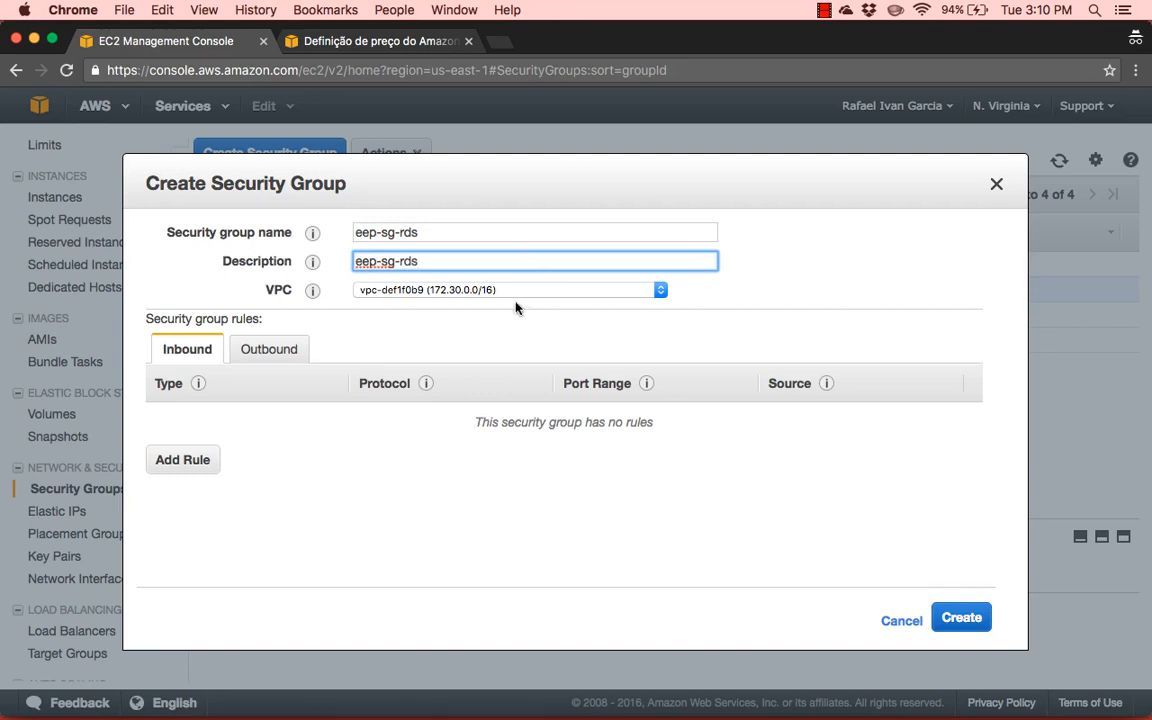
click(452, 312)
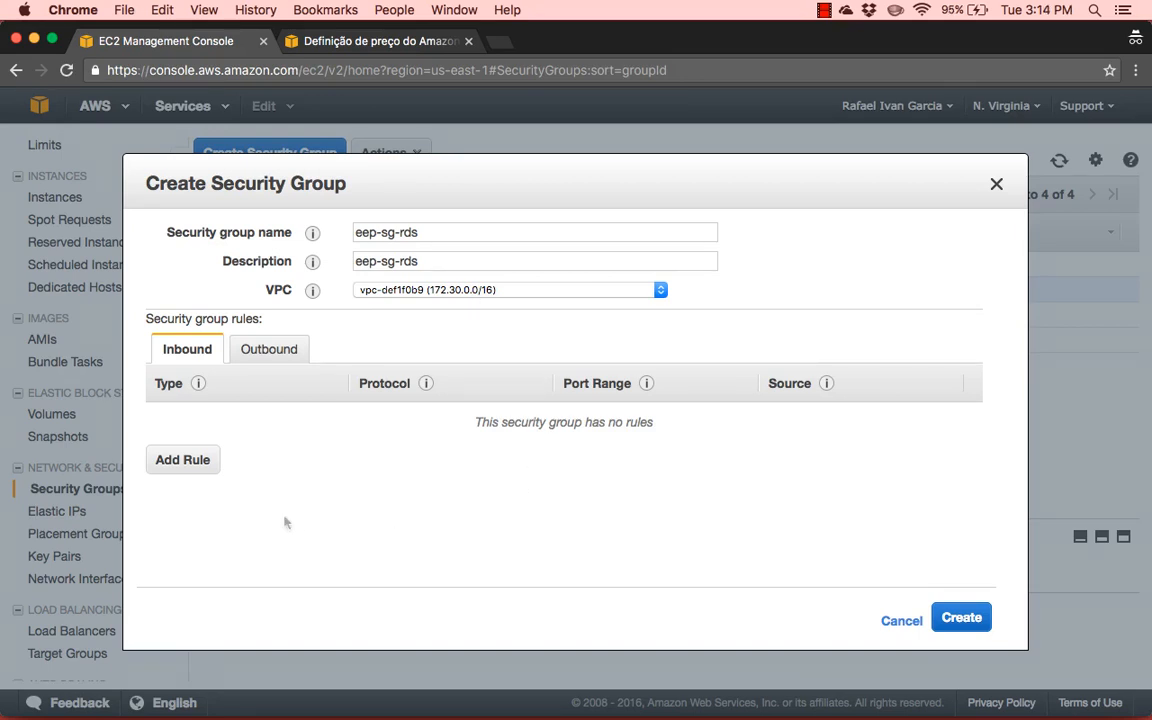
Add an inbound rule of type PostgreSQL to the eep-sg-rds security group
click(186, 462)
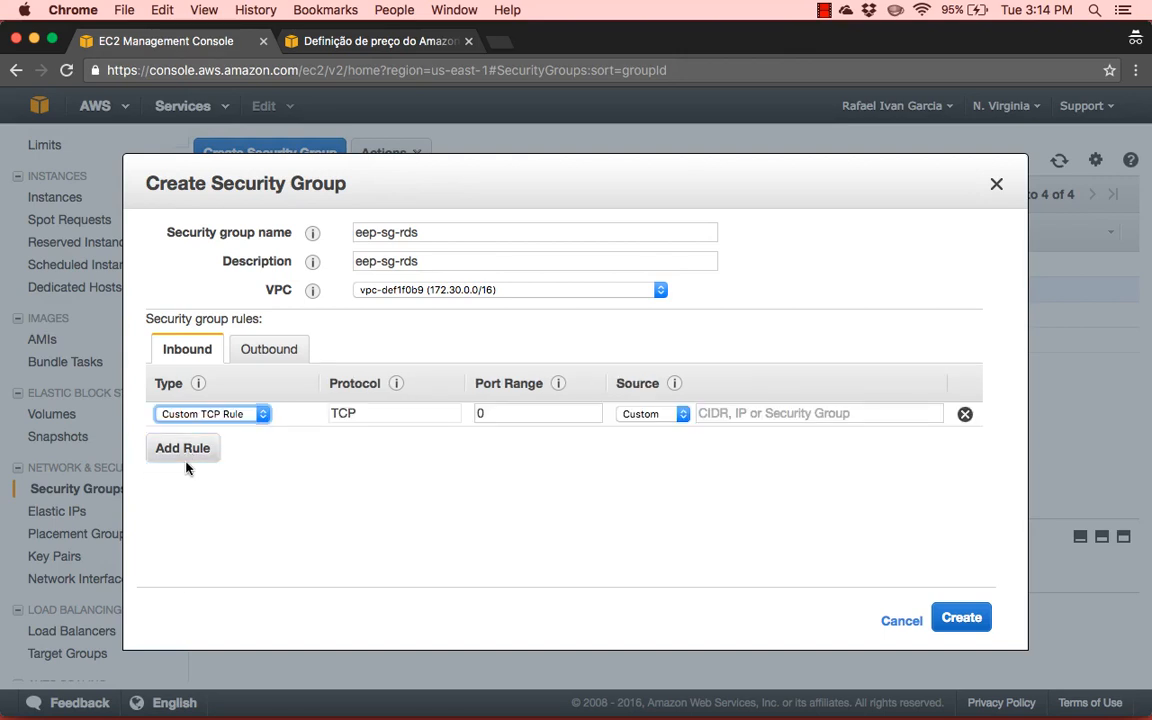
click(247, 420)
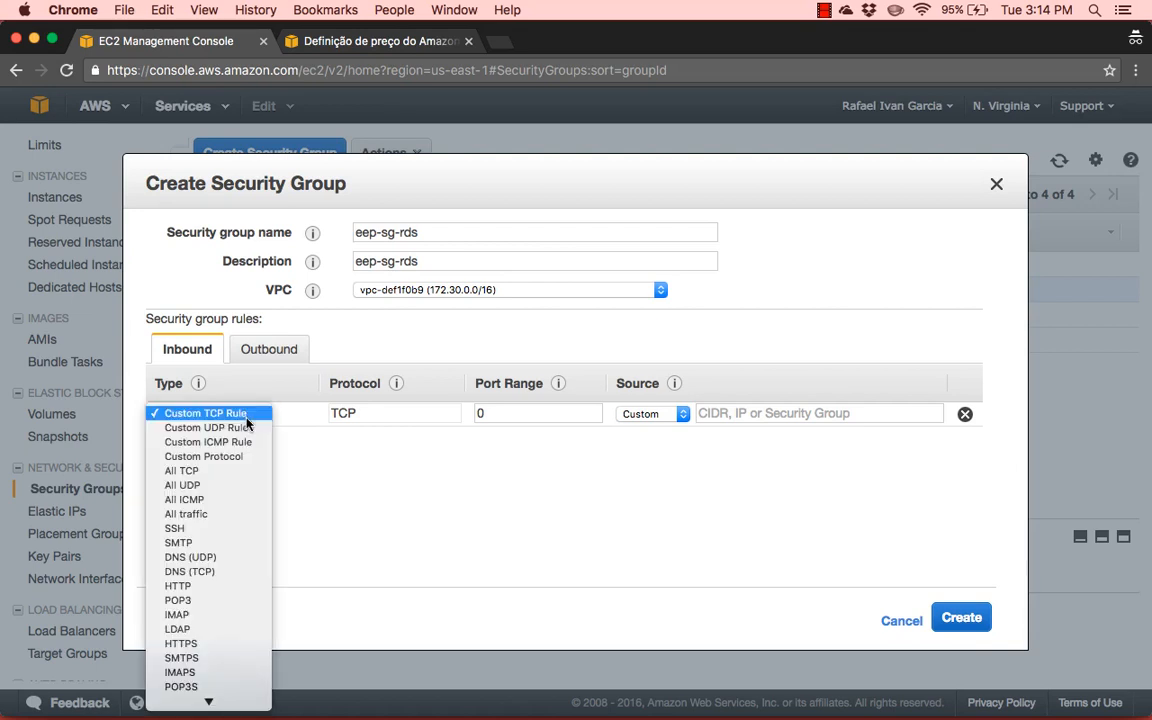
scroll(247, 535, down, 3)
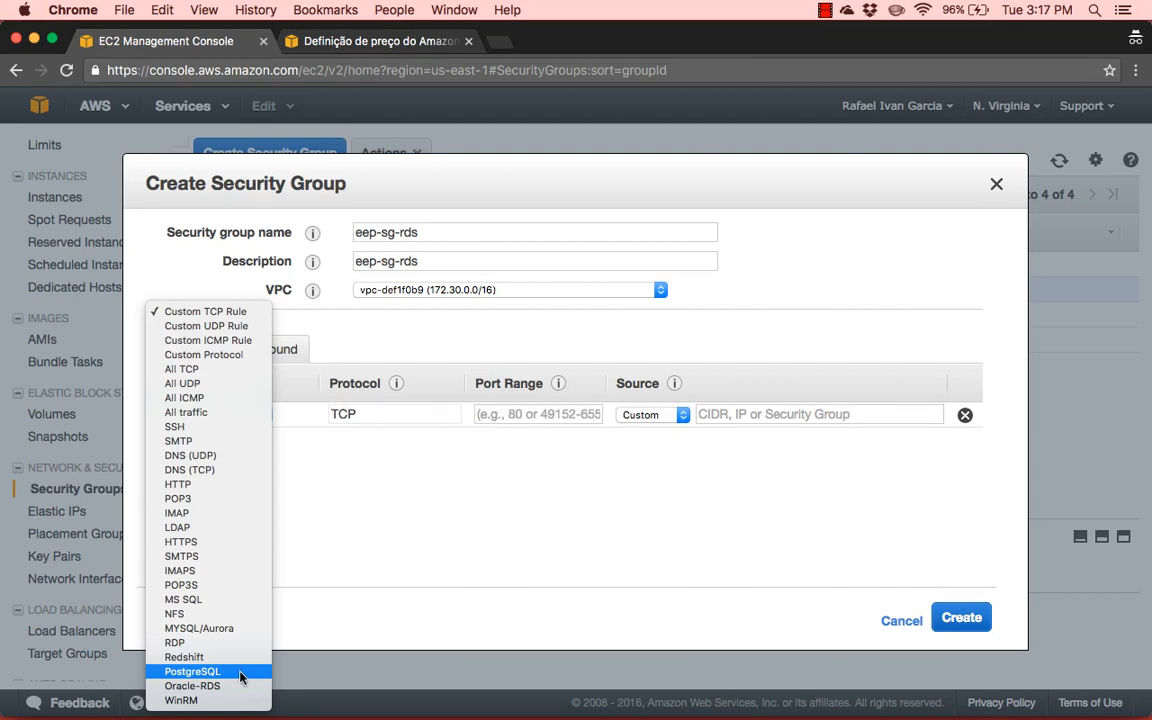
click(240, 677)
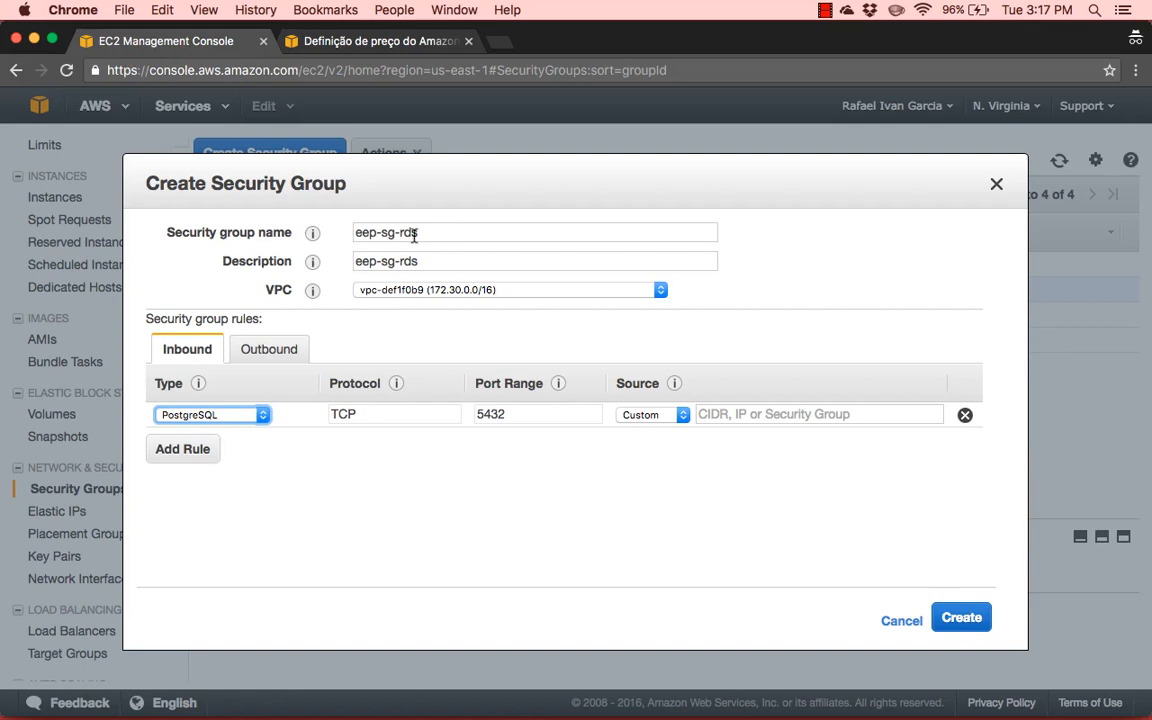
Set the PostgreSQL rule's custom source to security group sg-2464705e and create the eep-sg-rds group
click(646, 422)
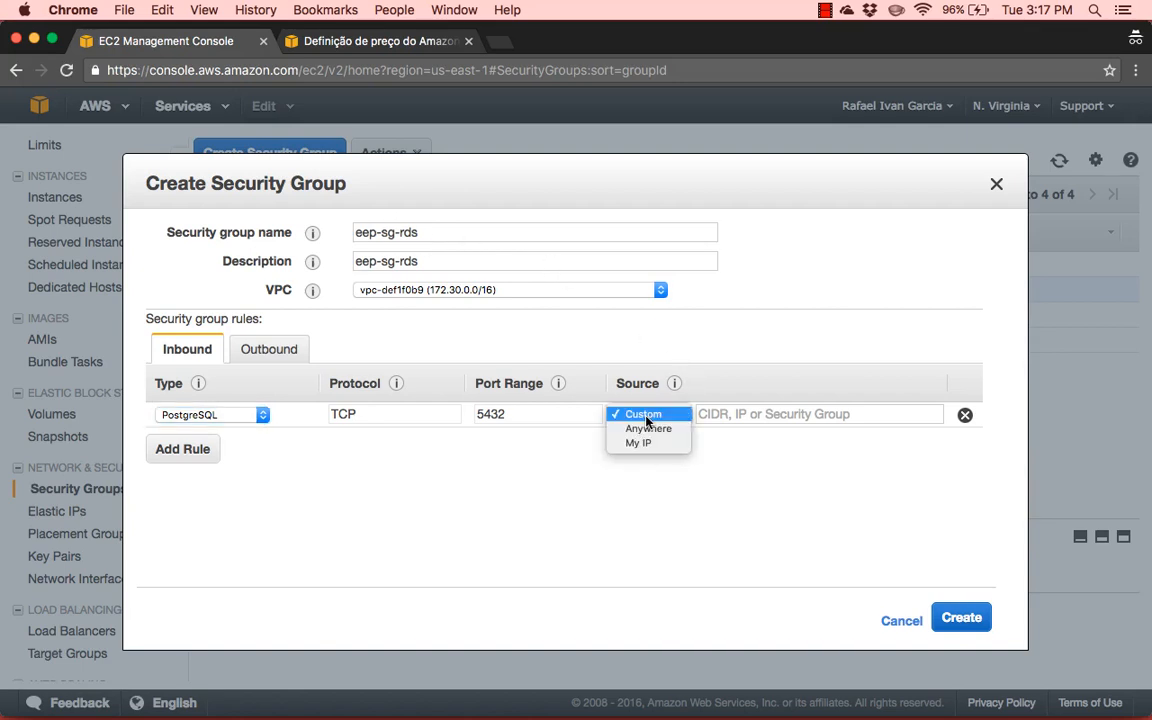
click(672, 416)
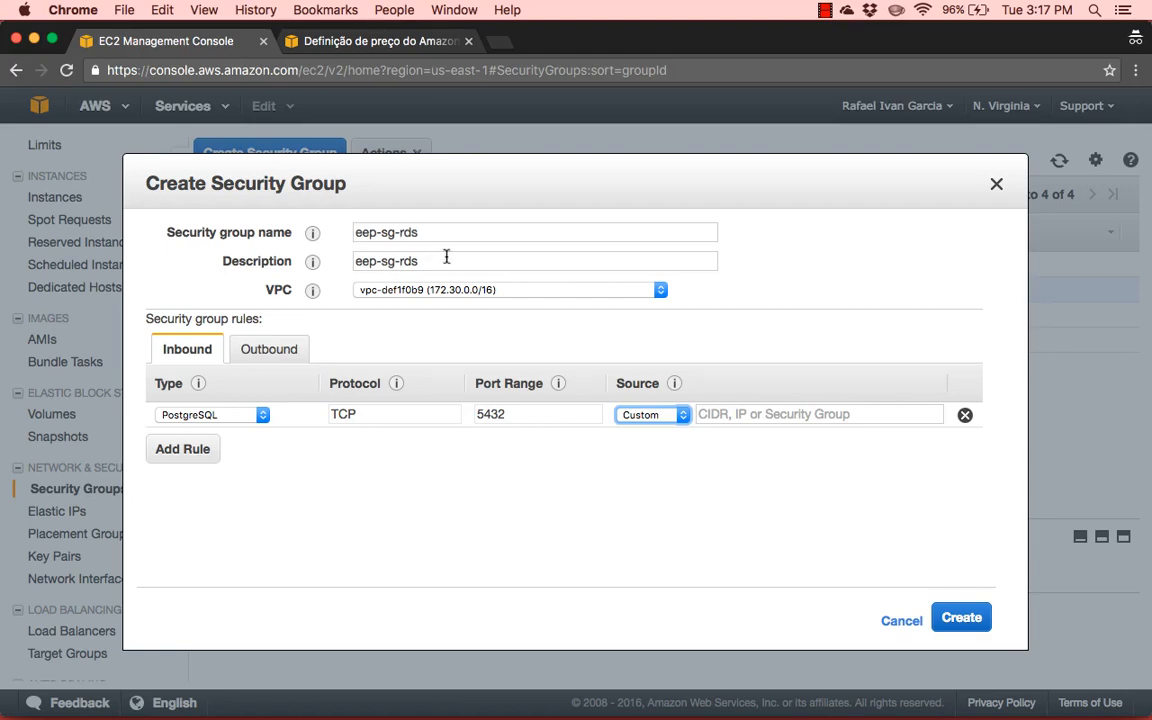
click(726, 415)
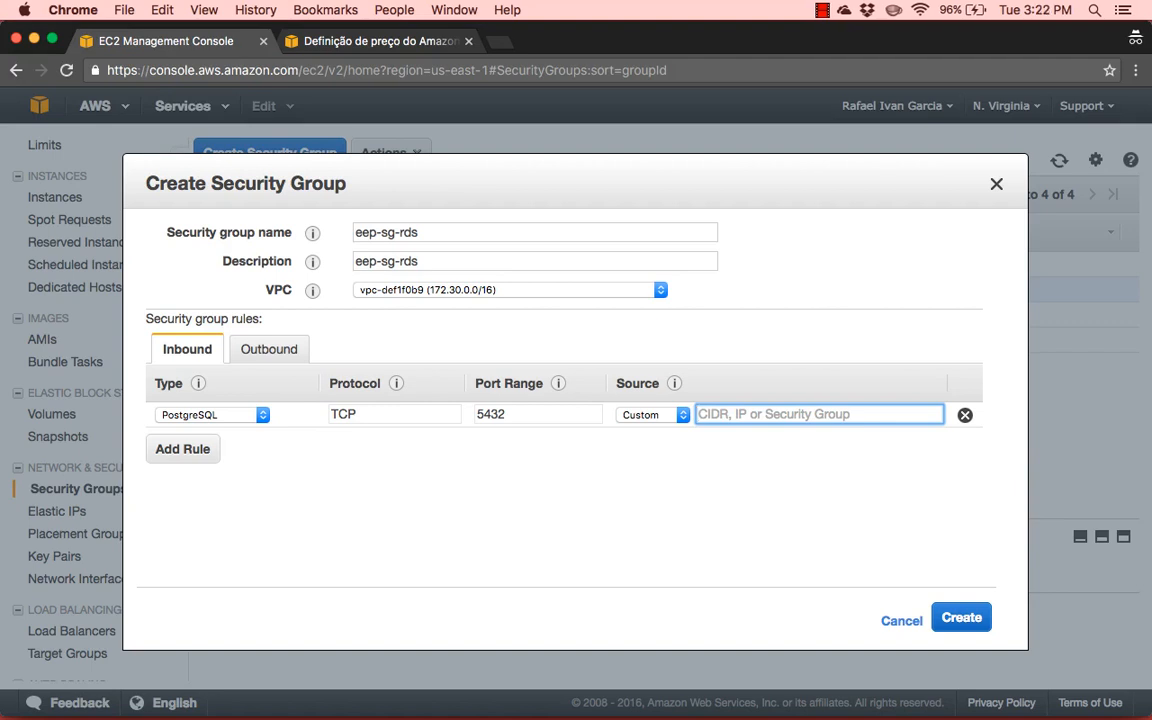
key(super+v)
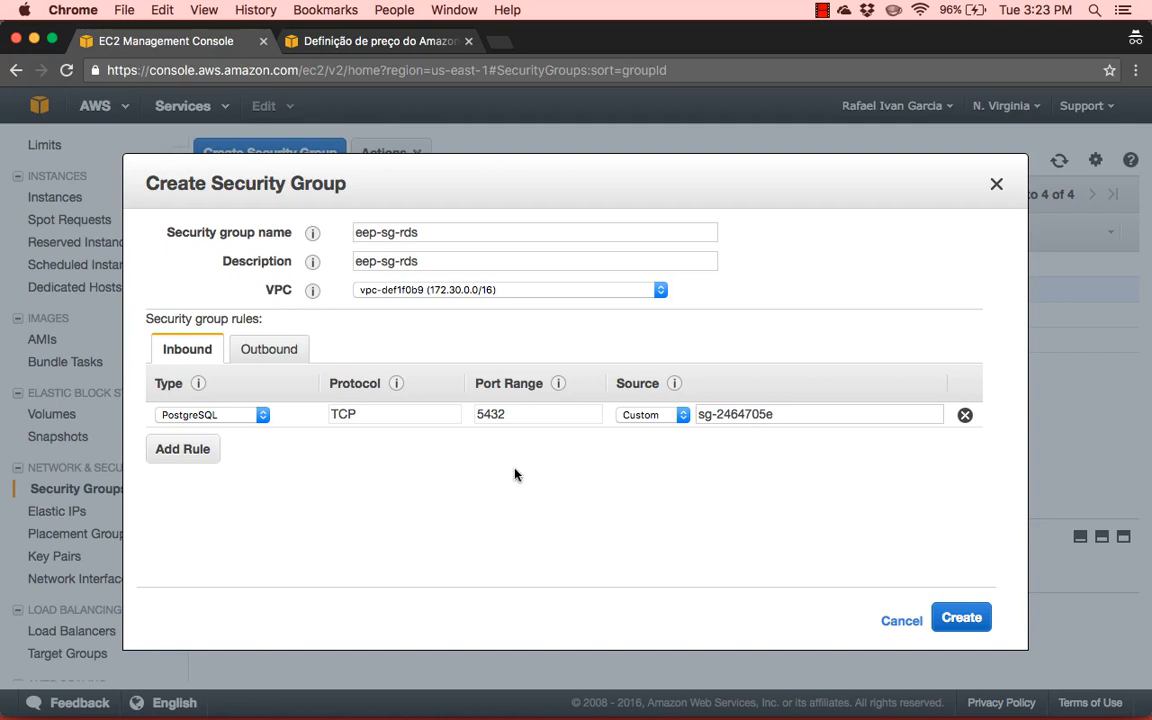
mouse_move(312, 232)
click(962, 624)
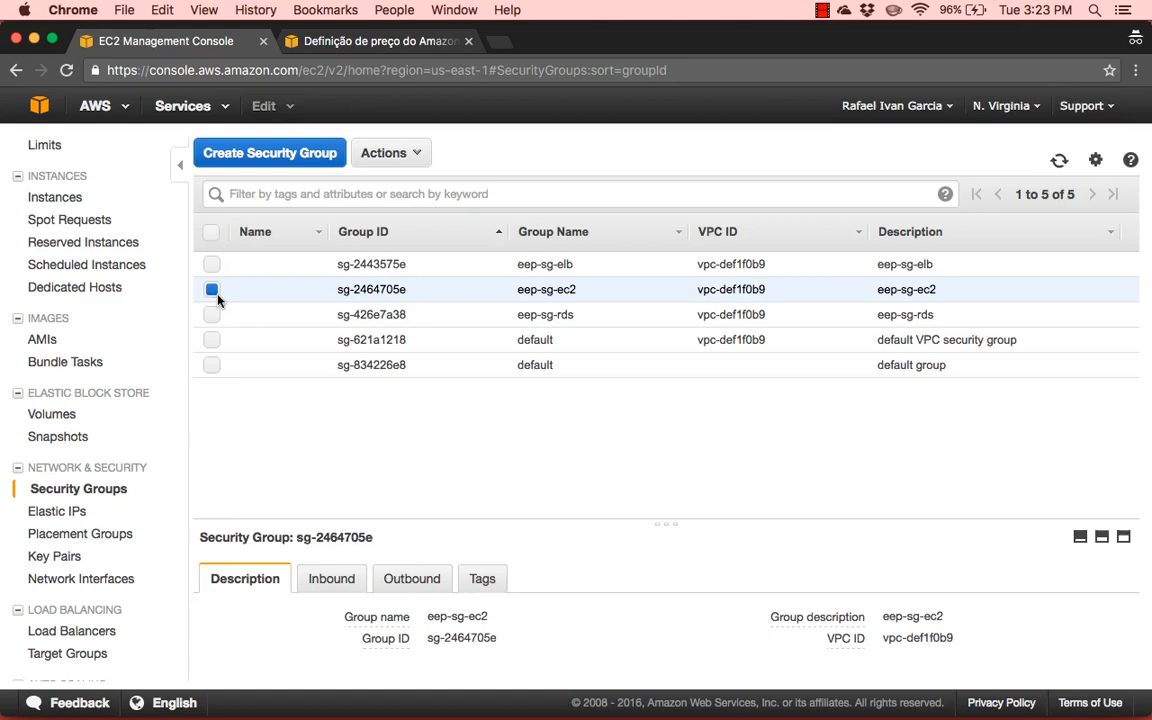
click(211, 290)
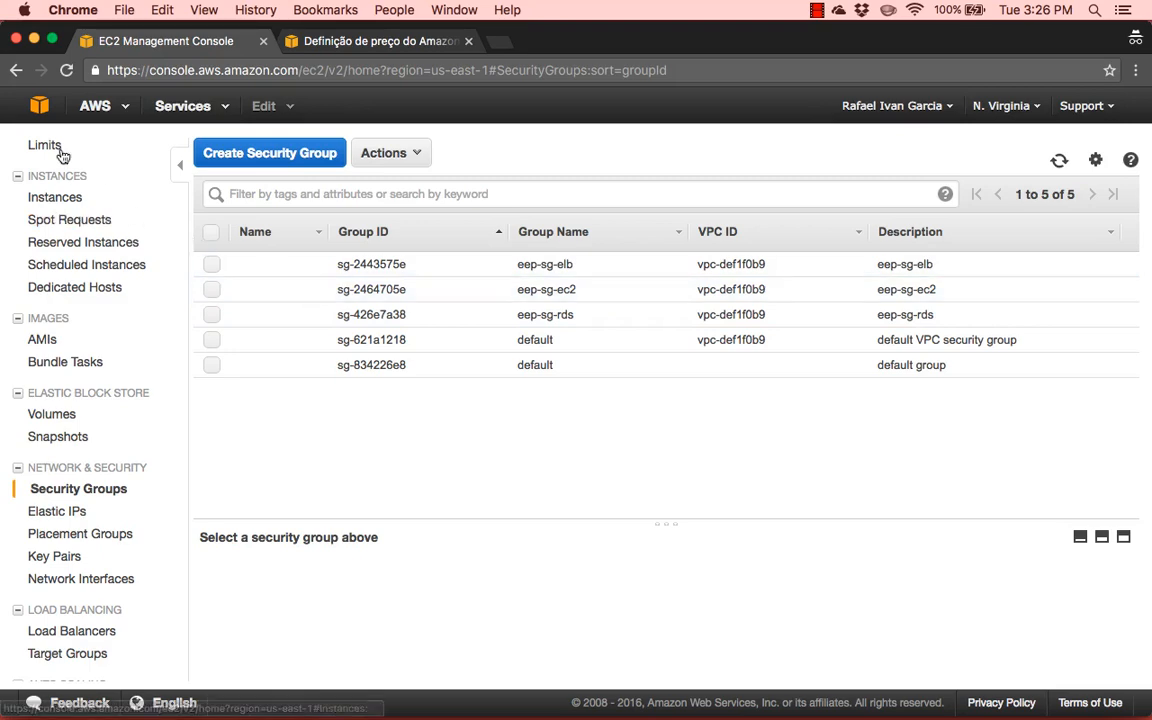
Go to the RDS service's instances and start launching a new DB instance
click(36, 104)
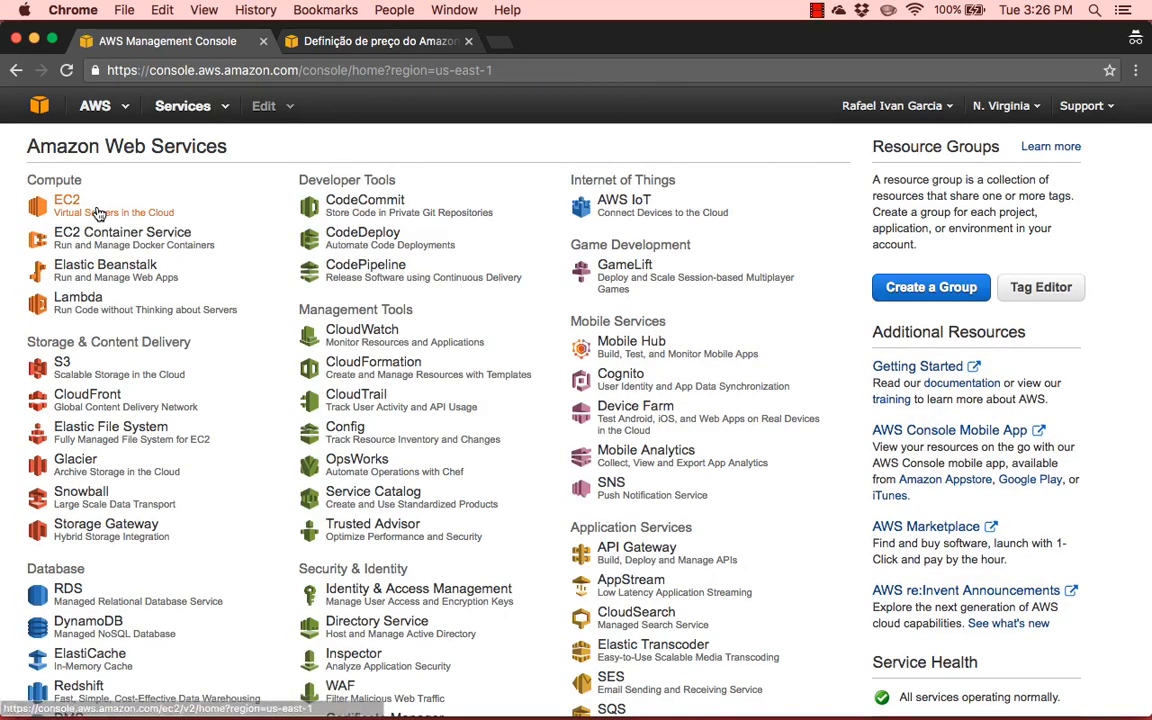
scroll(70, 360, down, 1)
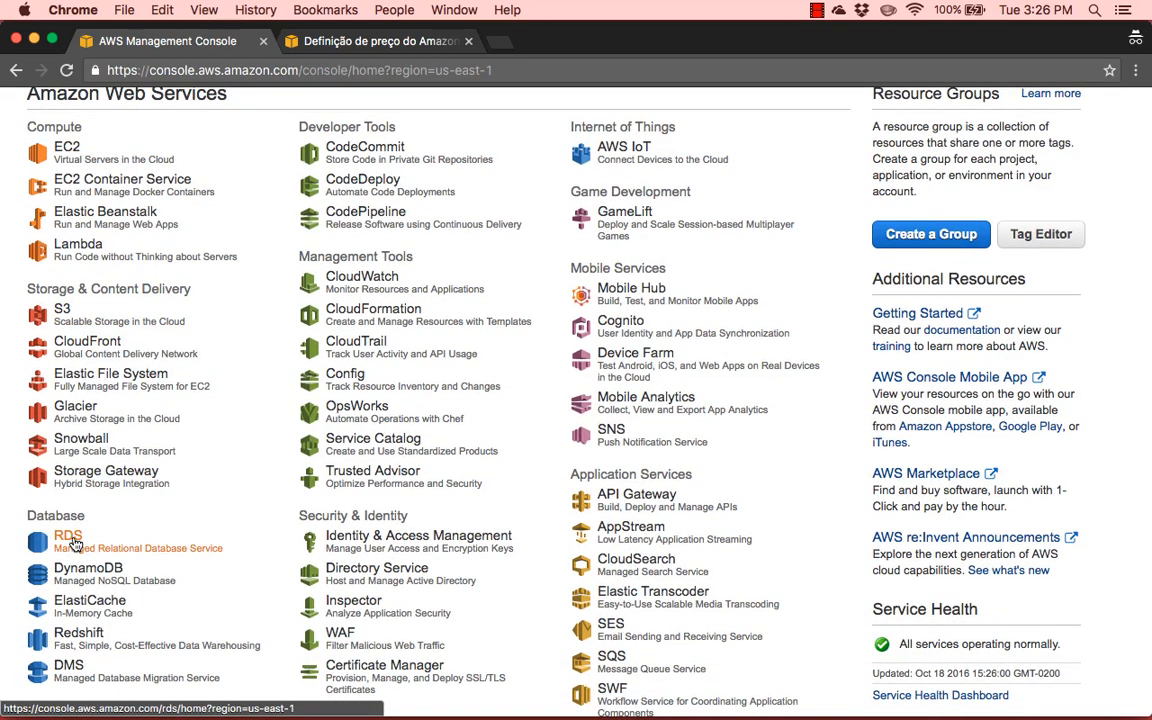
click(70, 540)
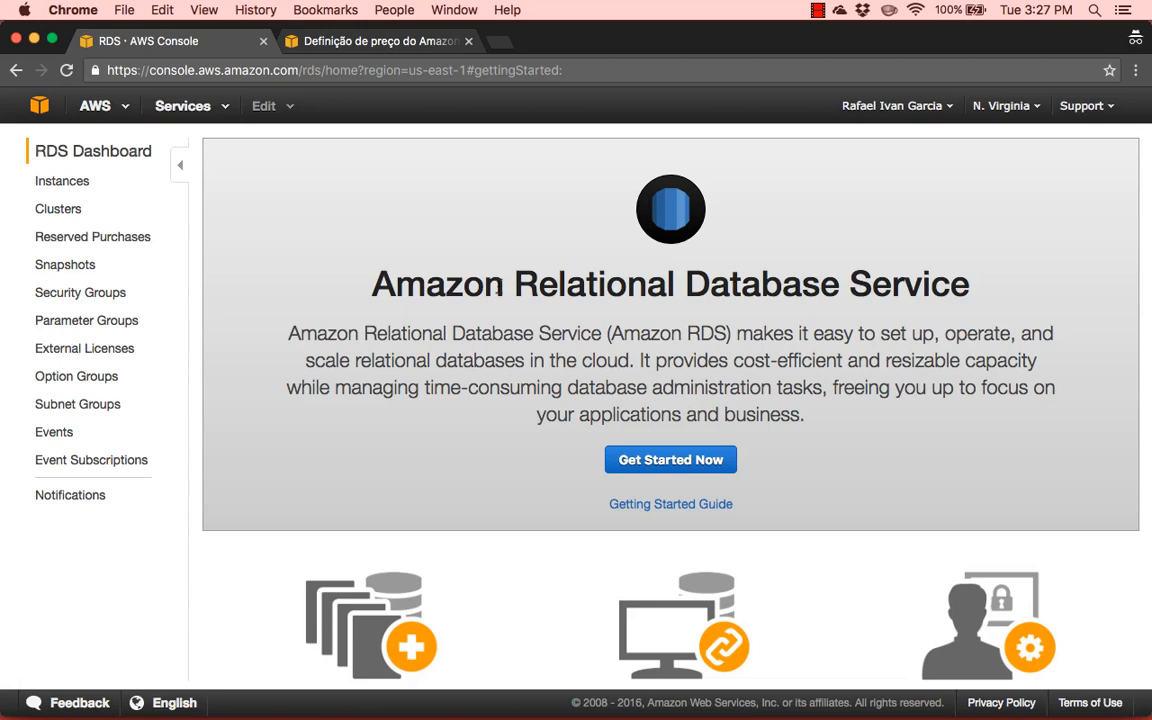
click(58, 188)
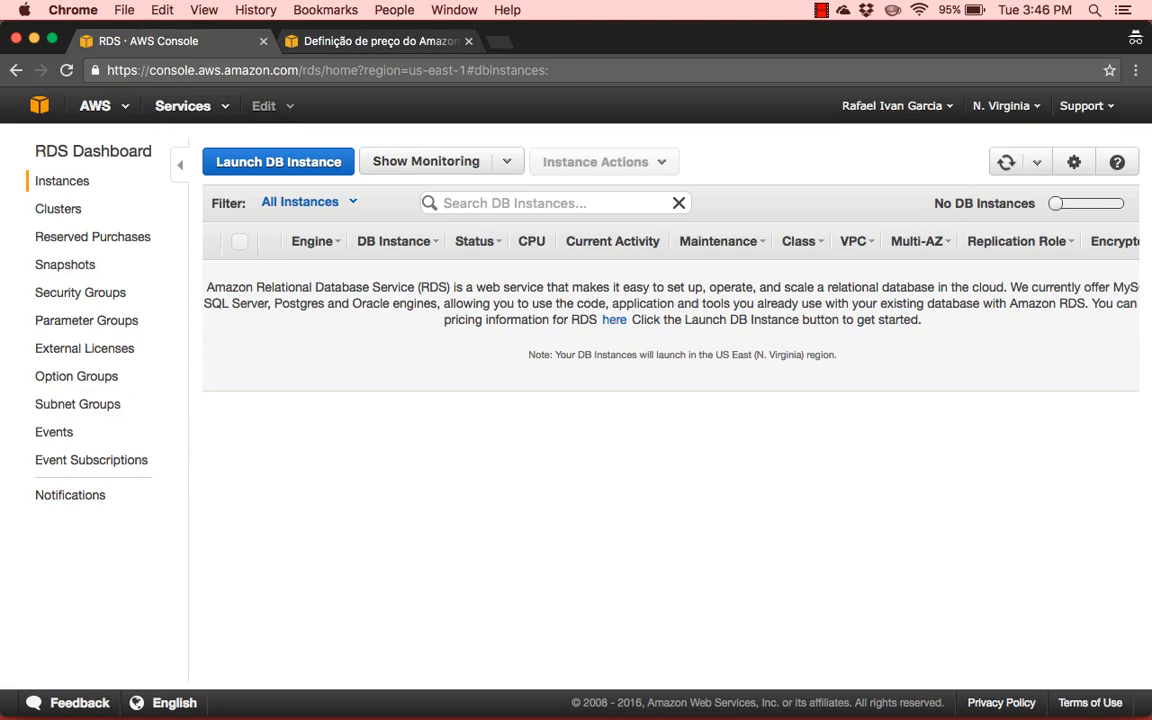
click(268, 168)
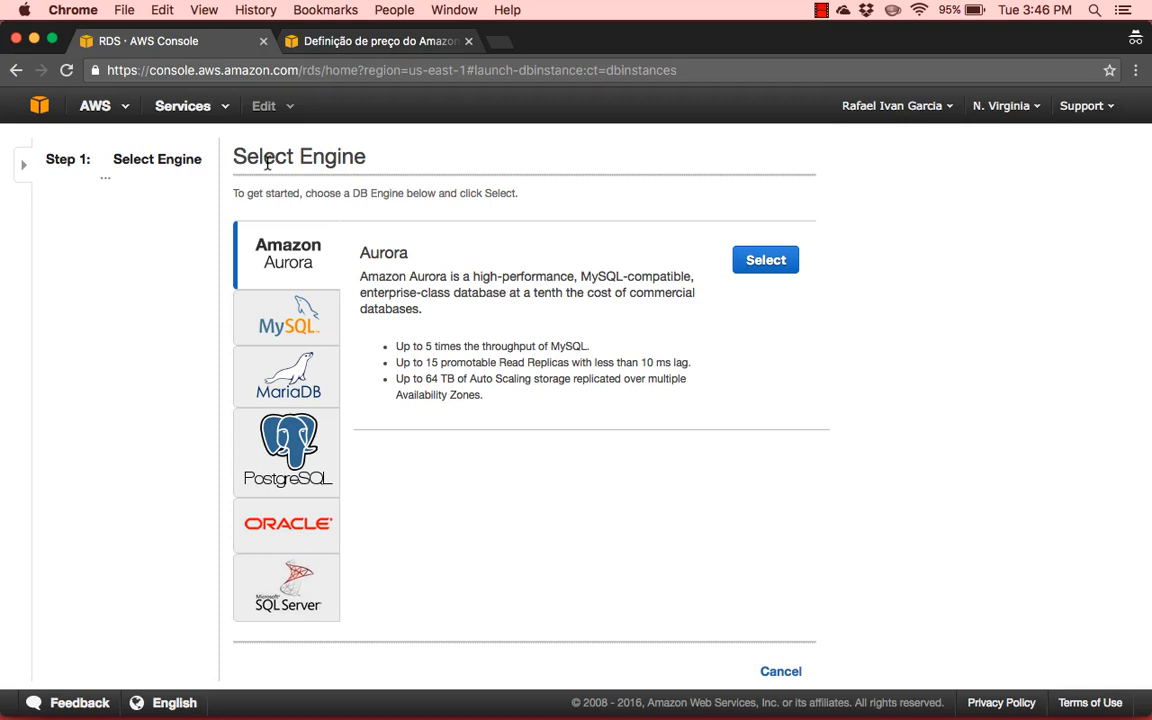
Choose PostgreSQL as the database engine with the Dev/Test option and proceed to the DB details
click(316, 445)
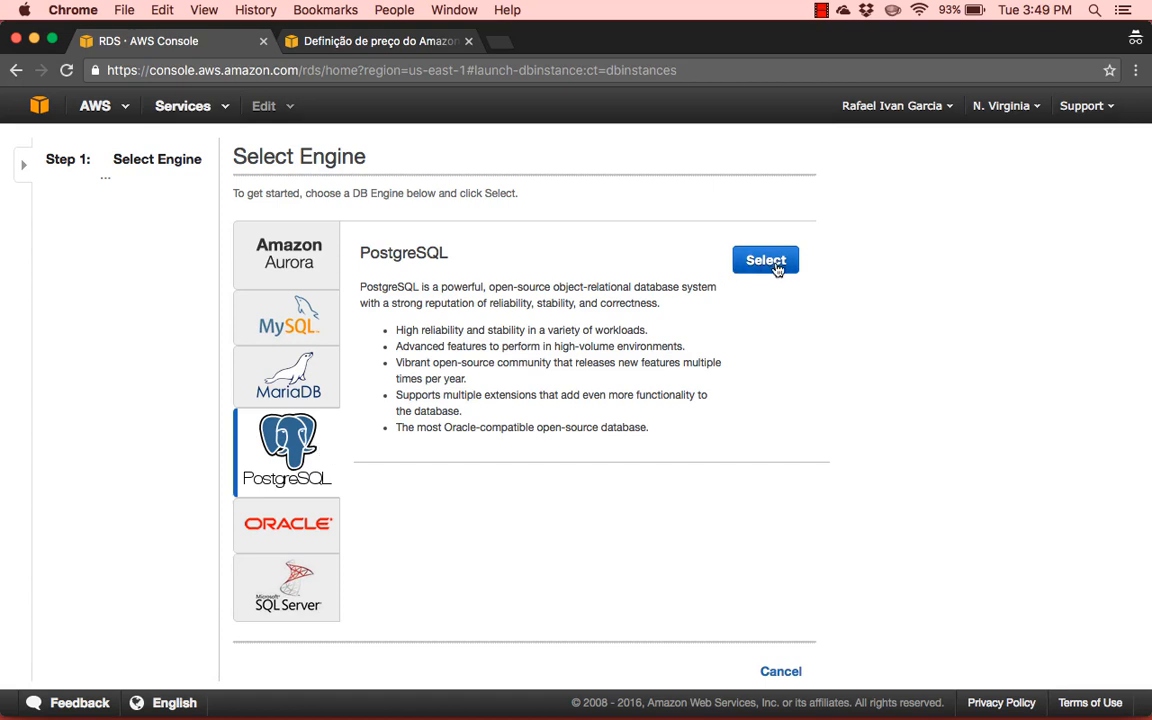
click(766, 262)
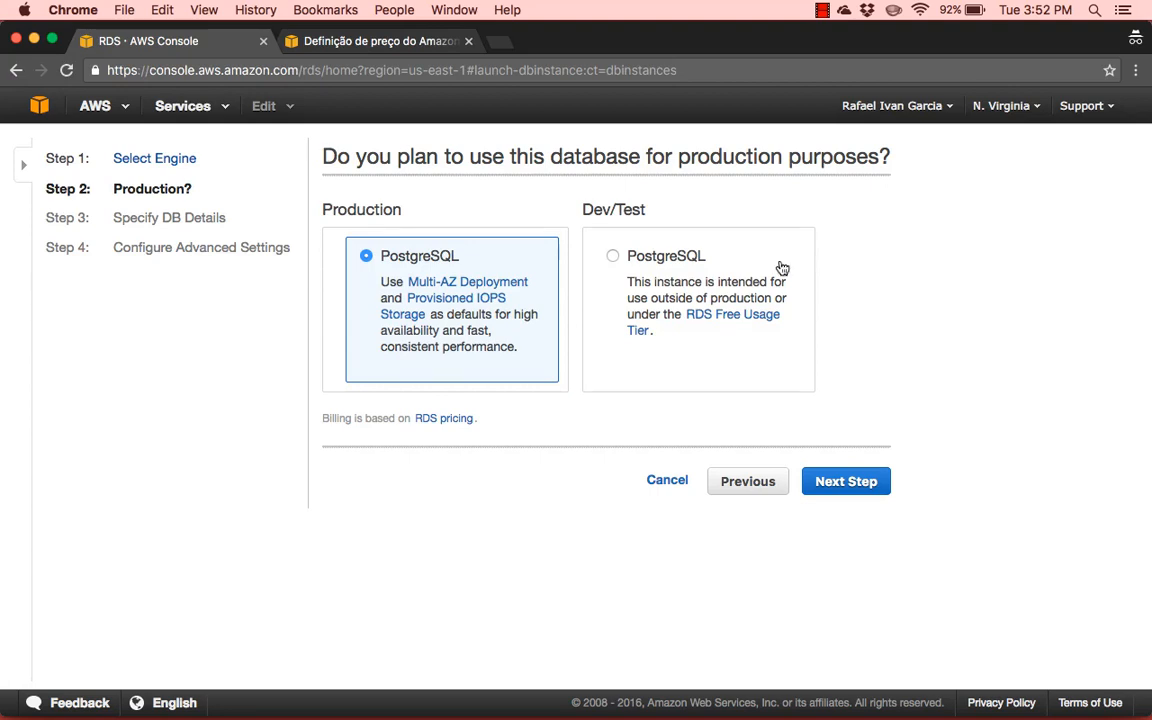
click(705, 282)
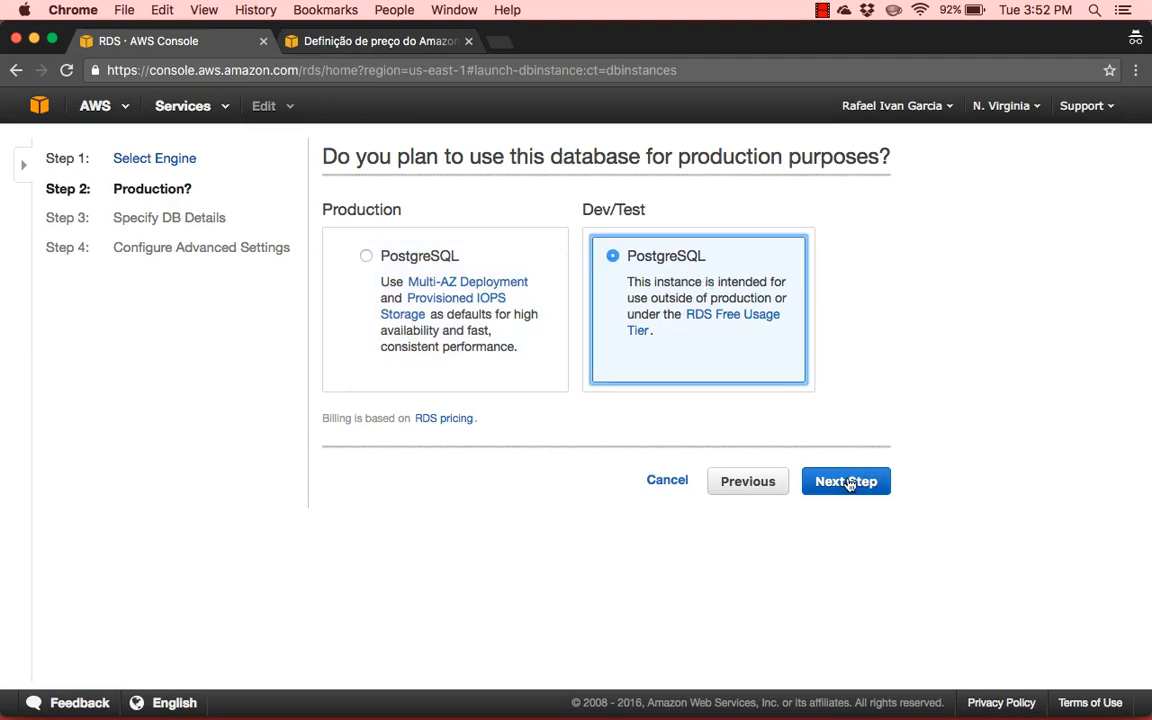
click(845, 482)
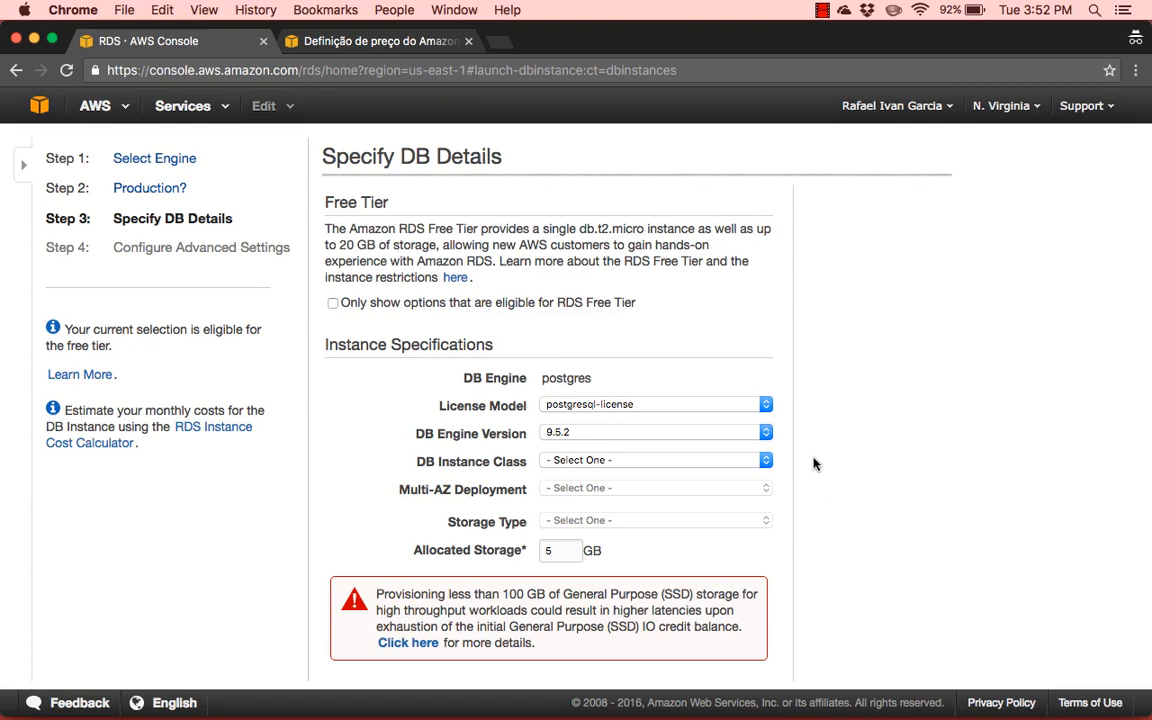
Set the DB instance class to db.t2.micro with 1 vCPU and 1 GiB RAM
click(711, 431)
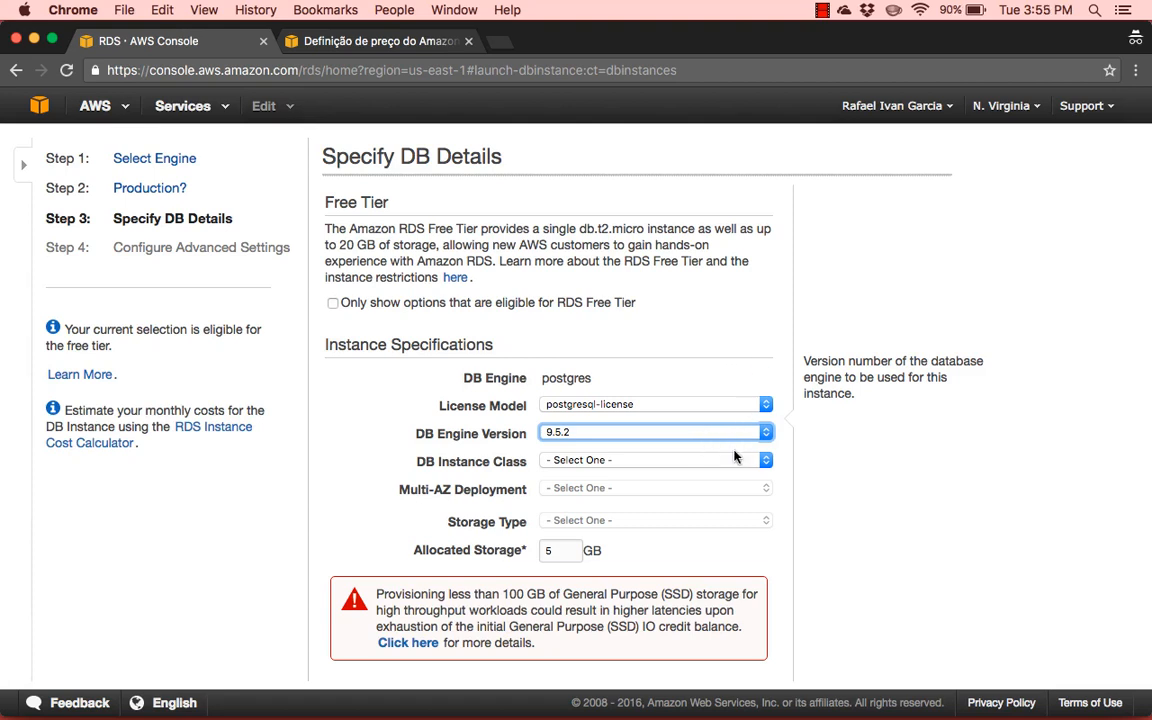
click(707, 462)
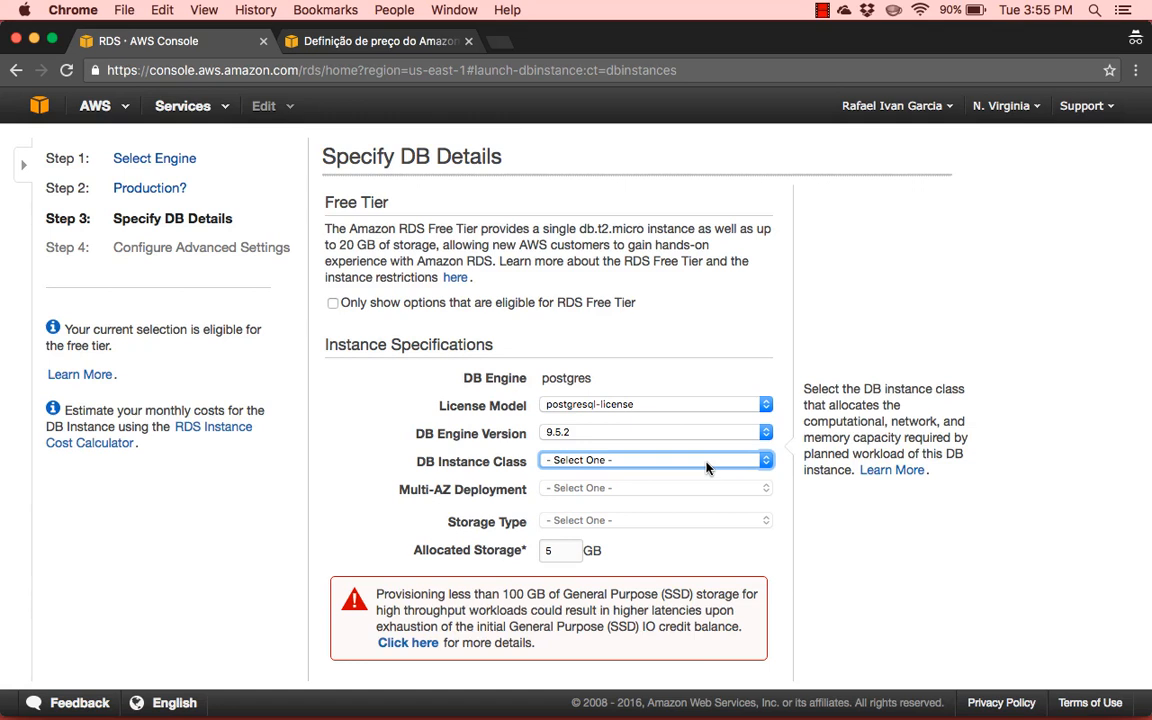
click(707, 467)
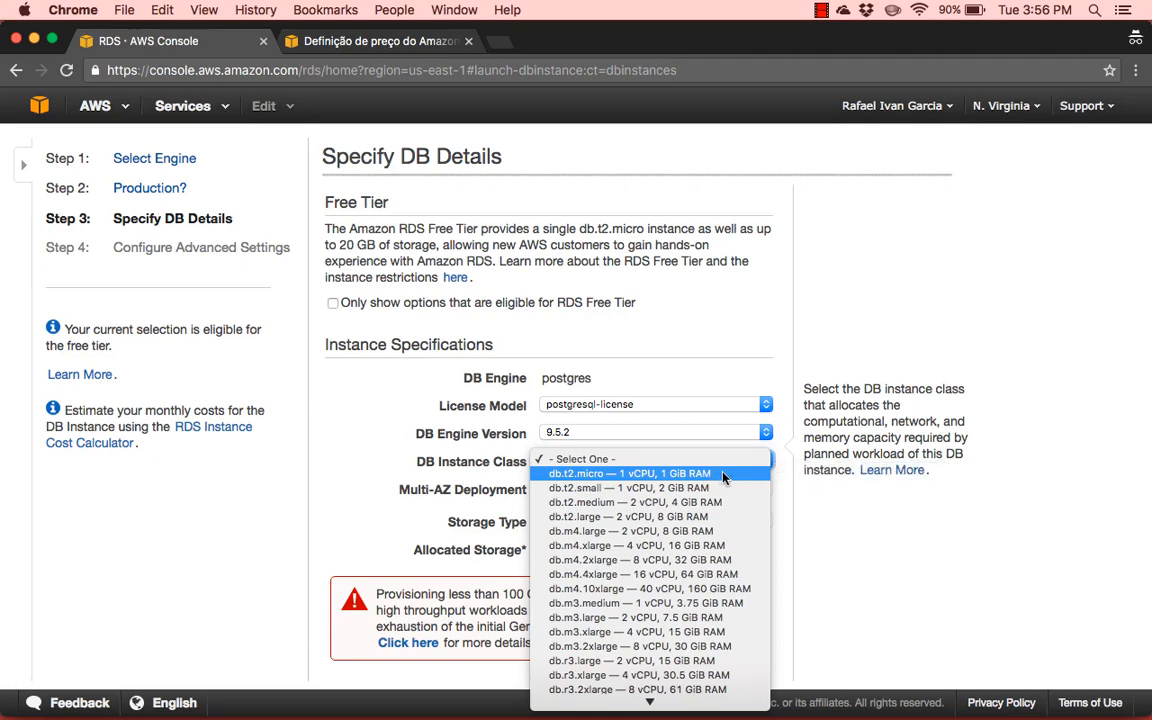
click(723, 474)
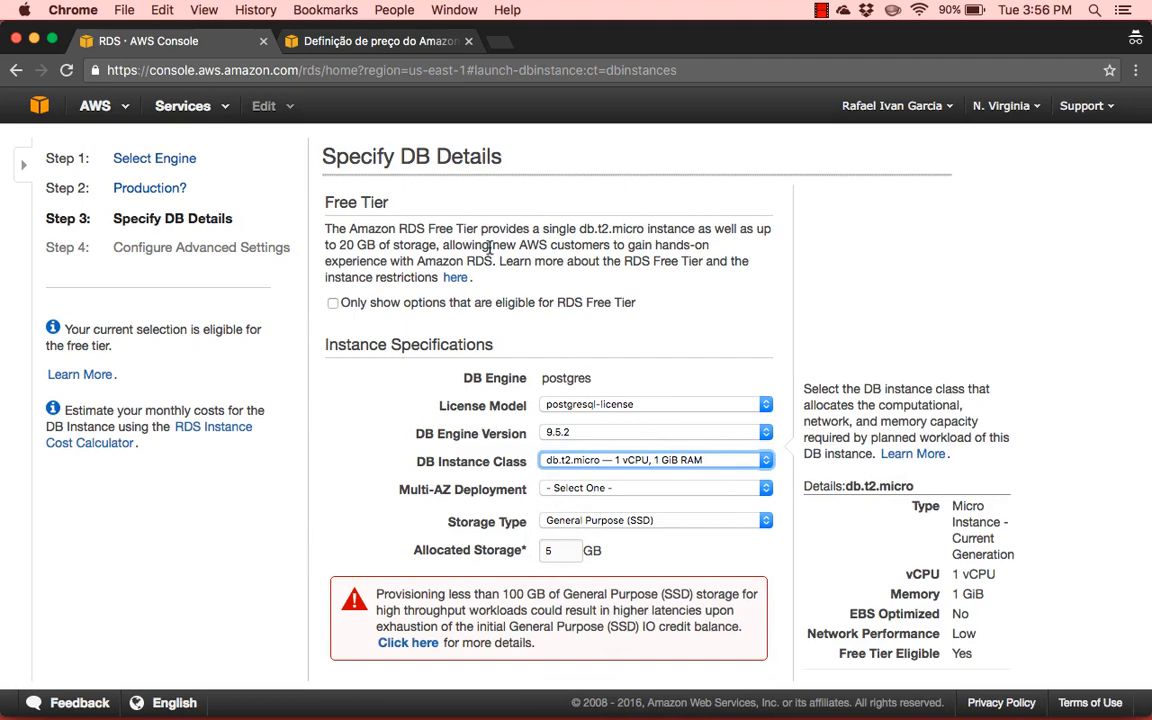
Check the hourly price of db.t2.micro against the other instance classes on the RDS pricing page, and return to the DB details
click(331, 42)
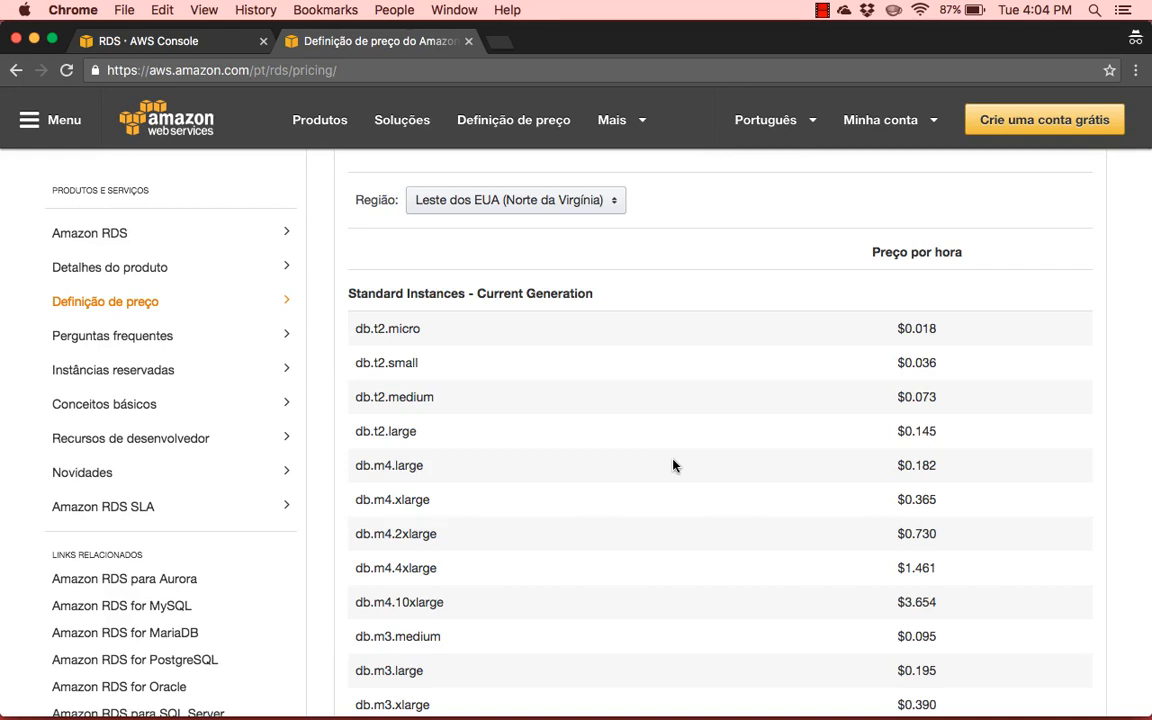
drag(356, 327, 951, 334)
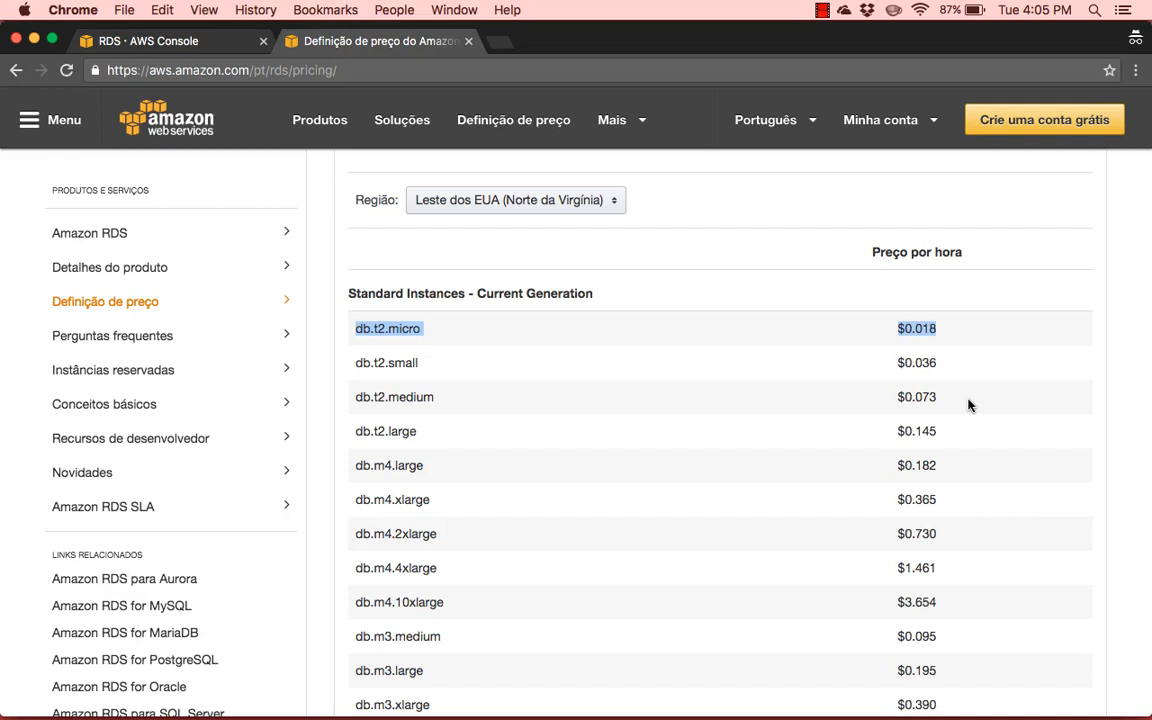
scroll(808, 493, down, 3)
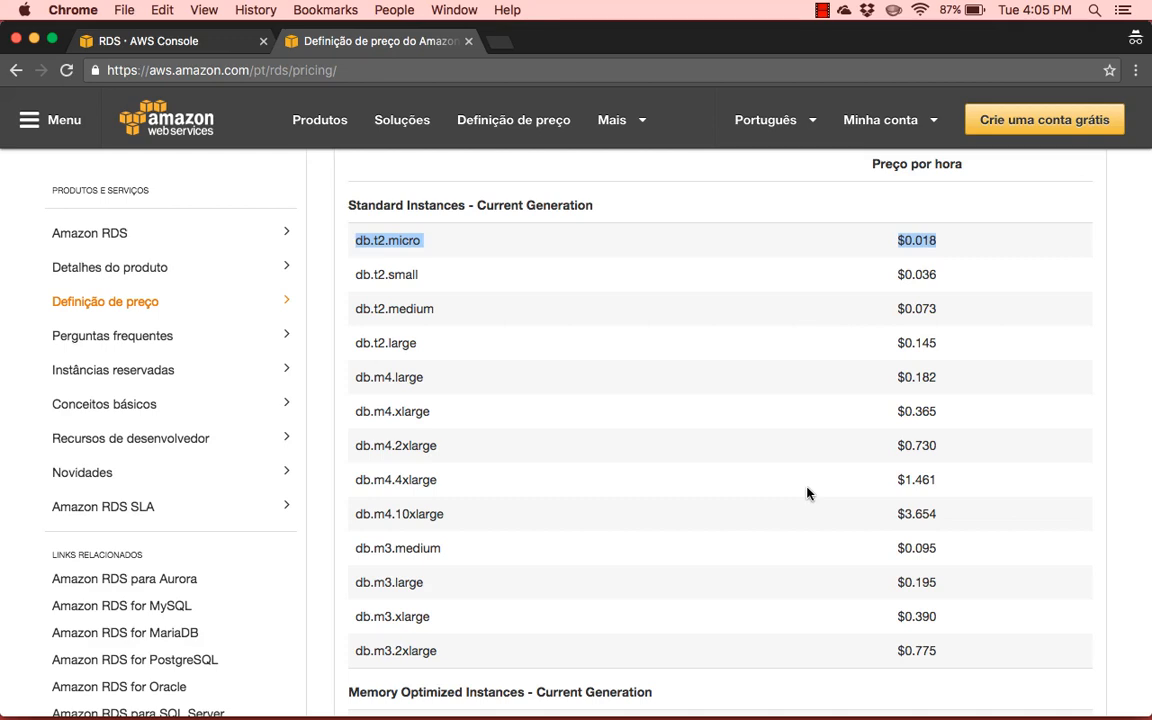
click(670, 487)
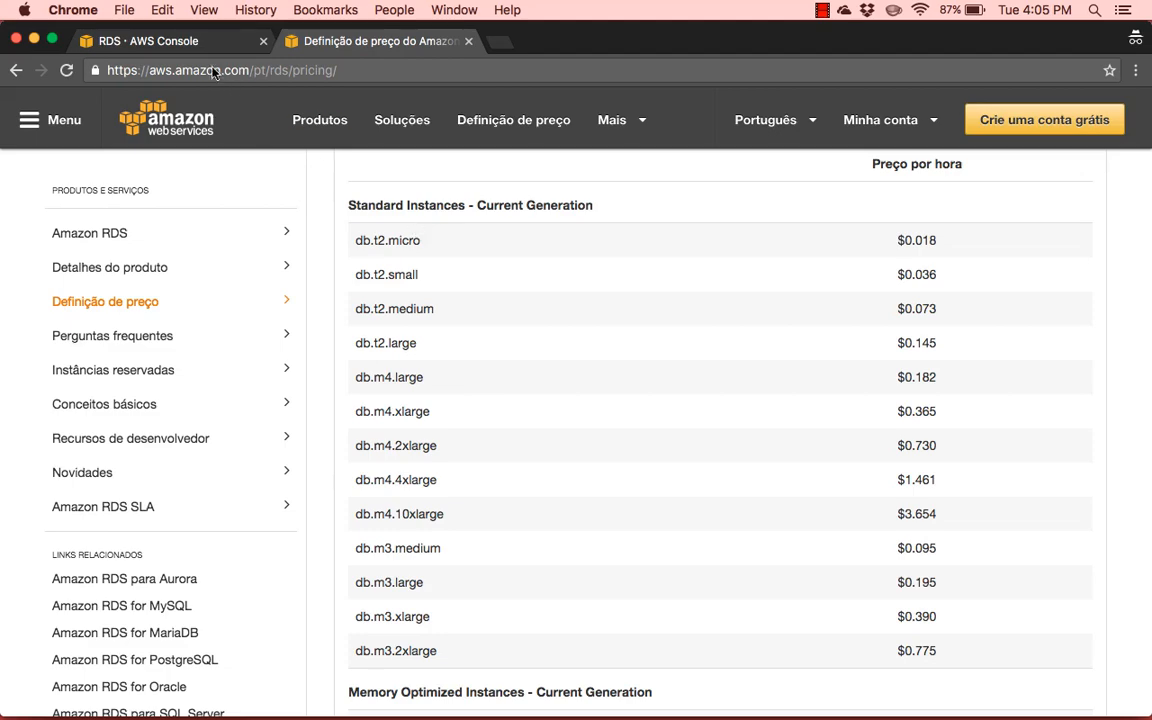
click(182, 48)
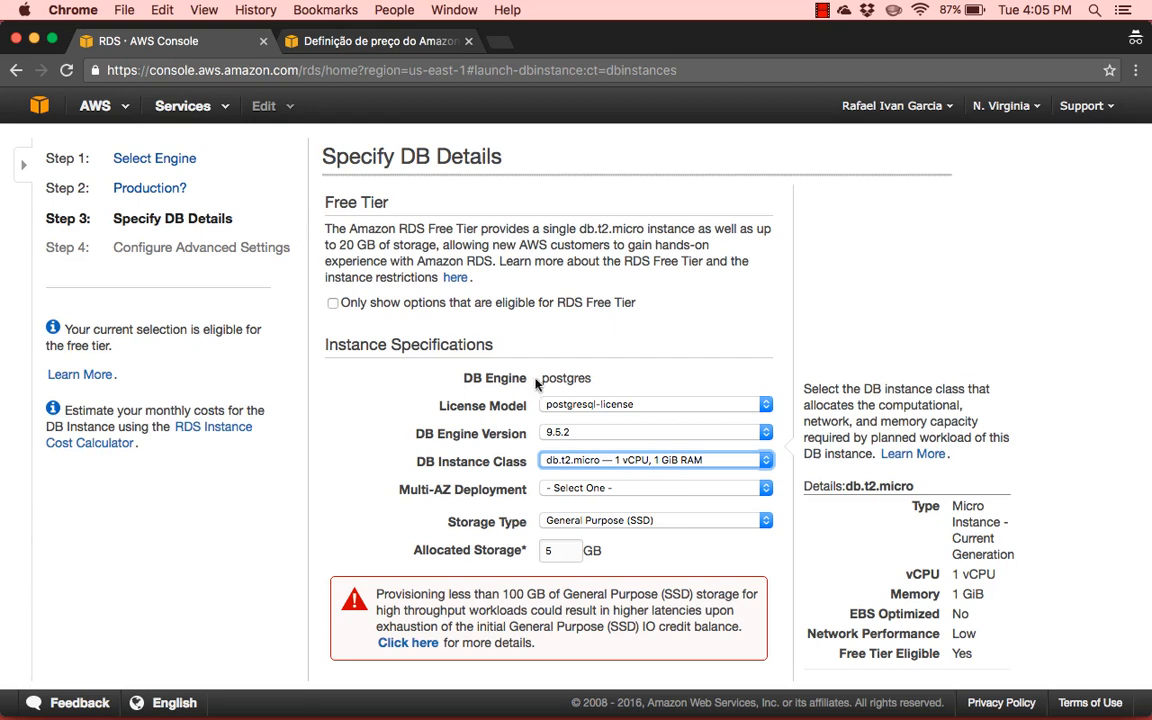
Set Multi-AZ Deployment to No and keep General Purpose (SSD) as the storage type
click(606, 490)
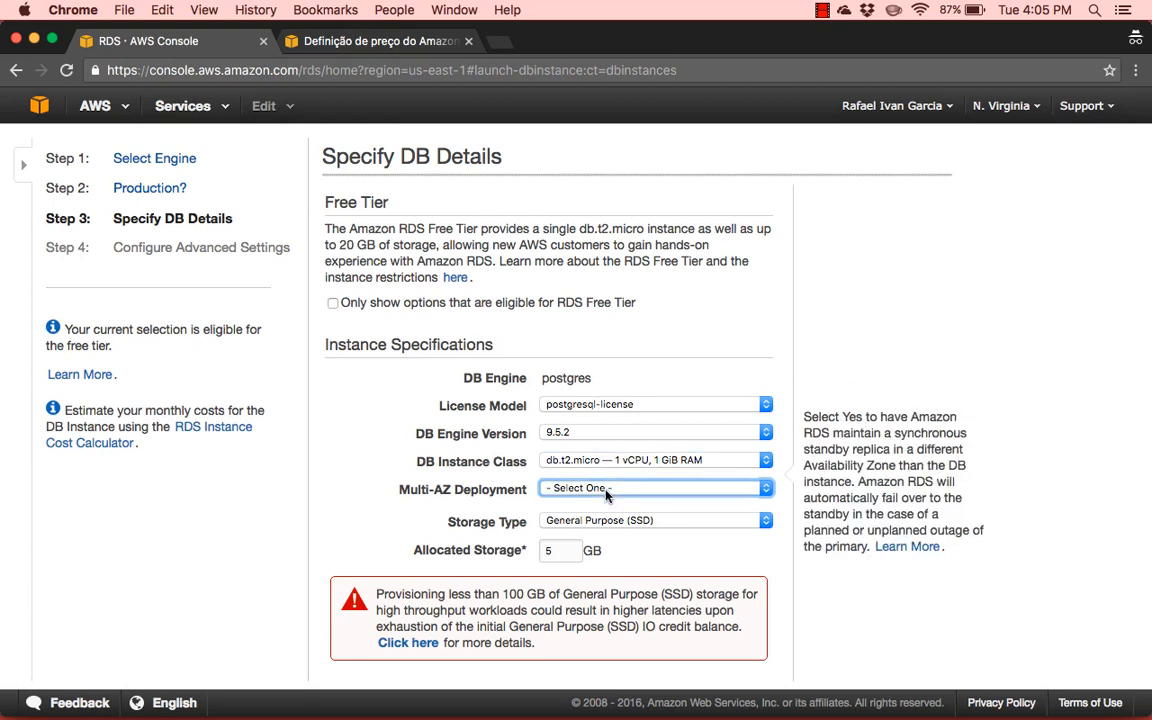
click(622, 489)
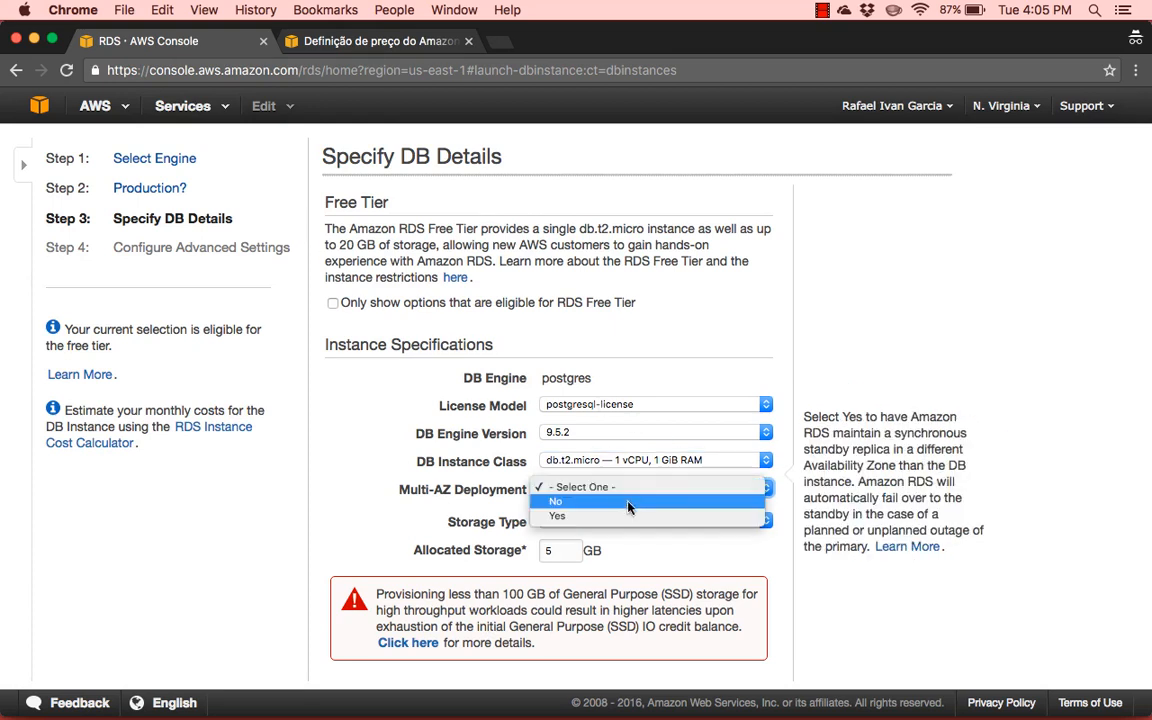
click(627, 501)
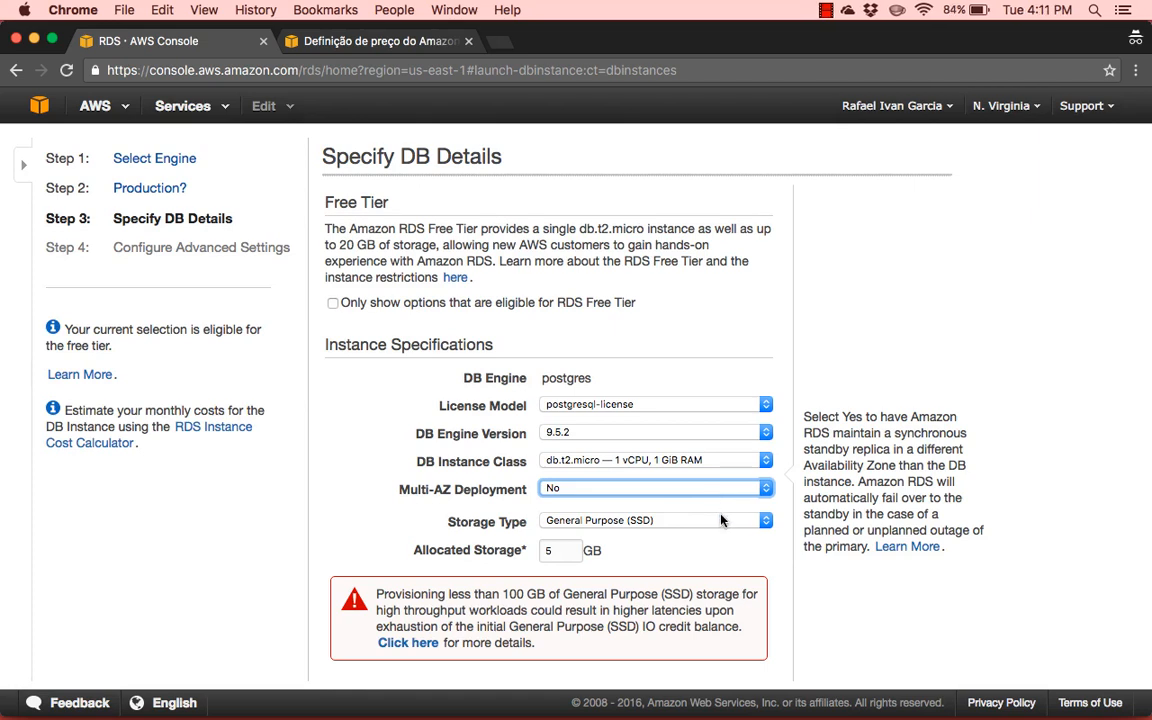
click(699, 524)
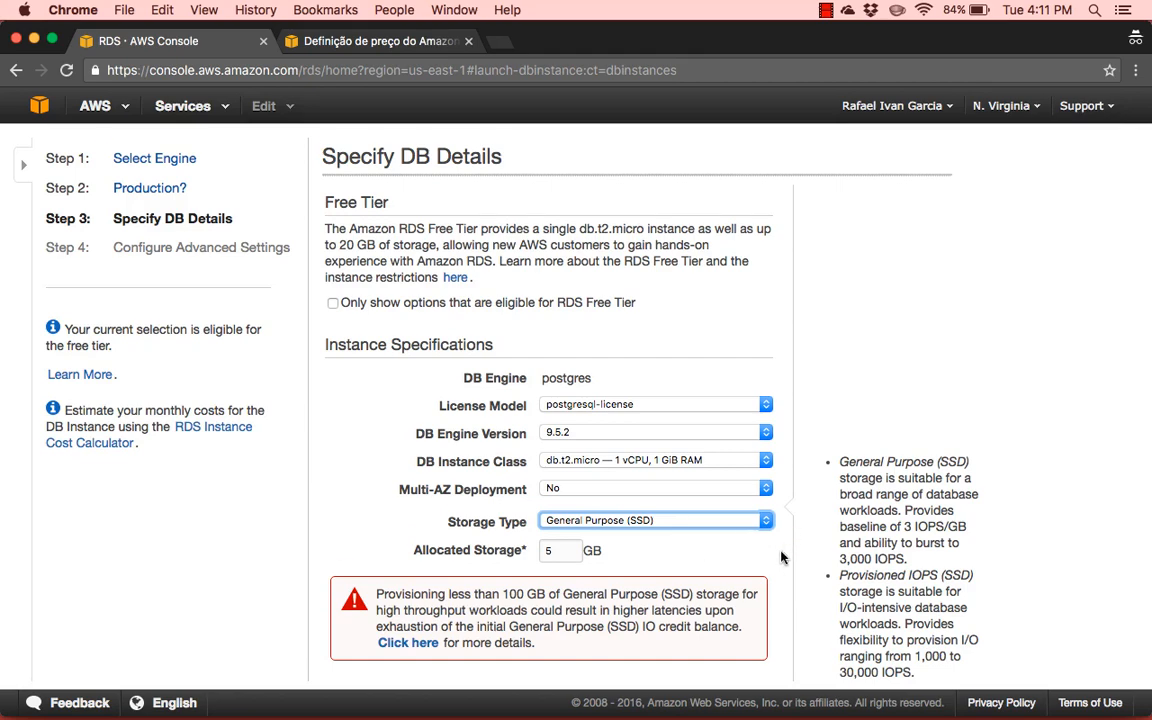
scroll(782, 557, down, 3)
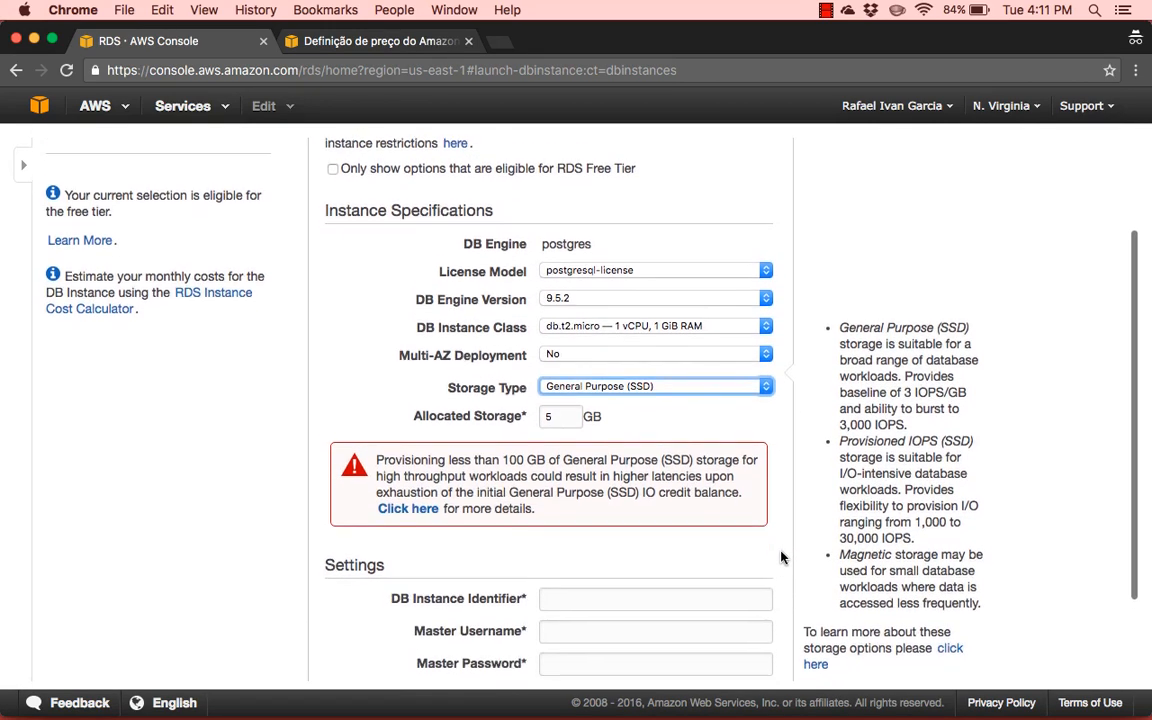
scroll(782, 557, down, 3)
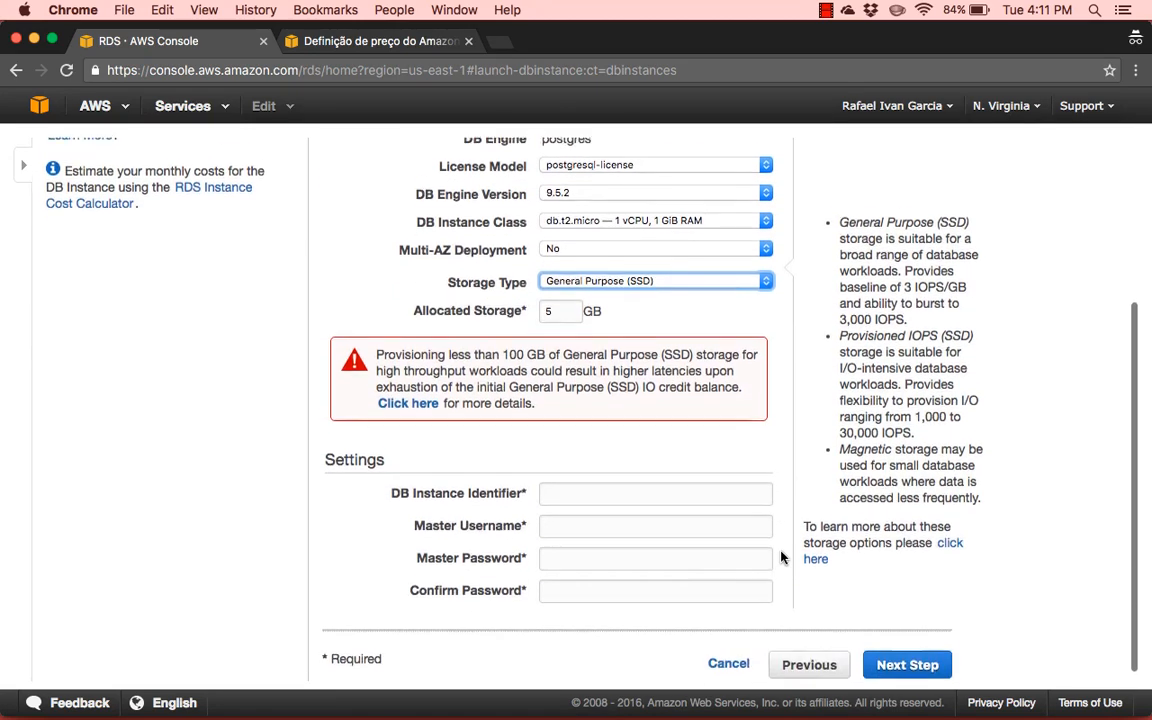
scroll(782, 557, down, 1)
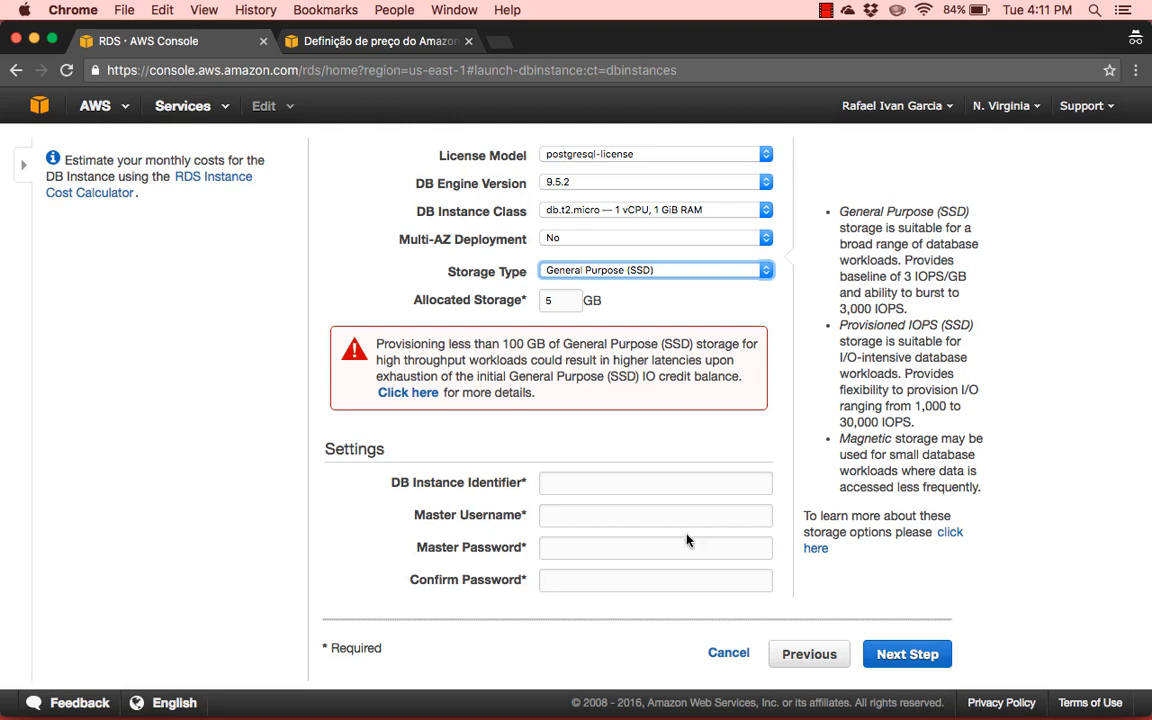
Set the DB Instance Identifier to postgresql-eep and the Master Username to eepuser
click(577, 484)
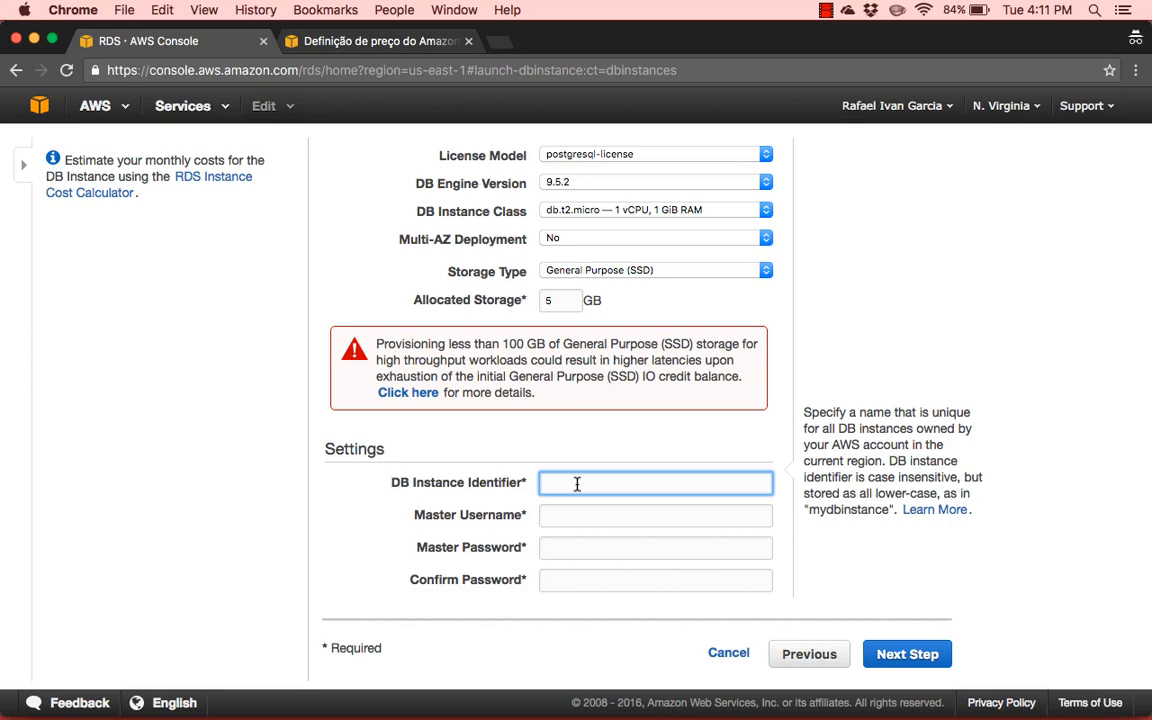
text(pos)
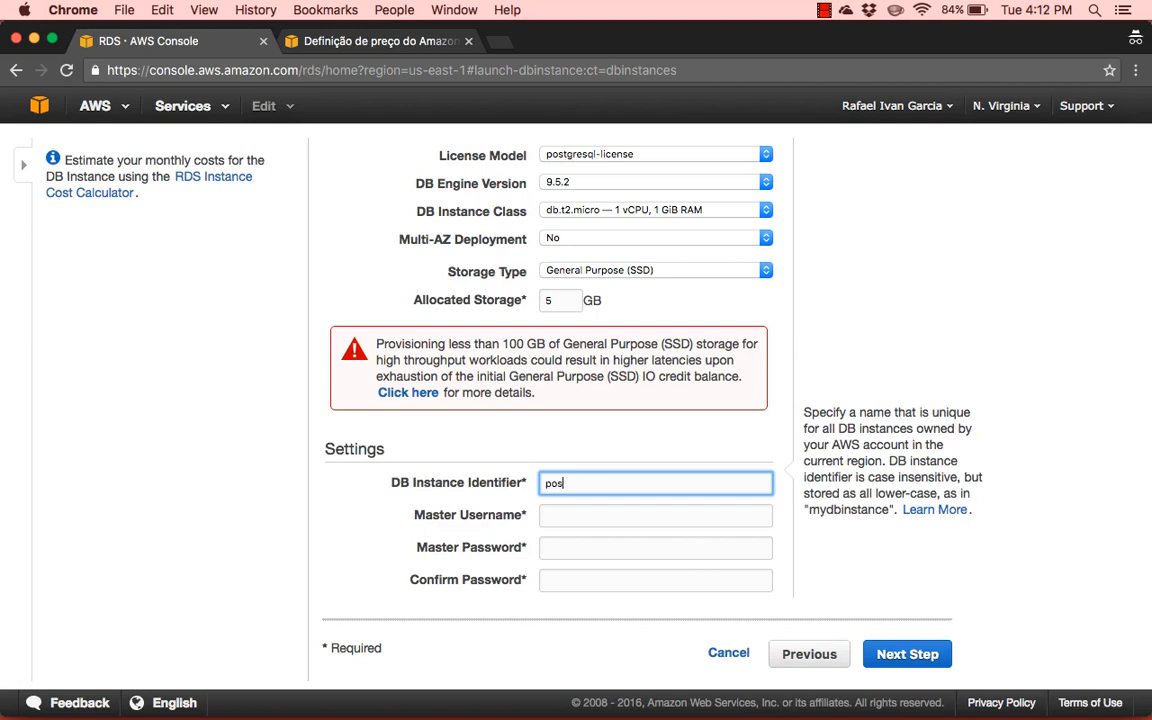
text(tgresql-eep)
key(Tab)
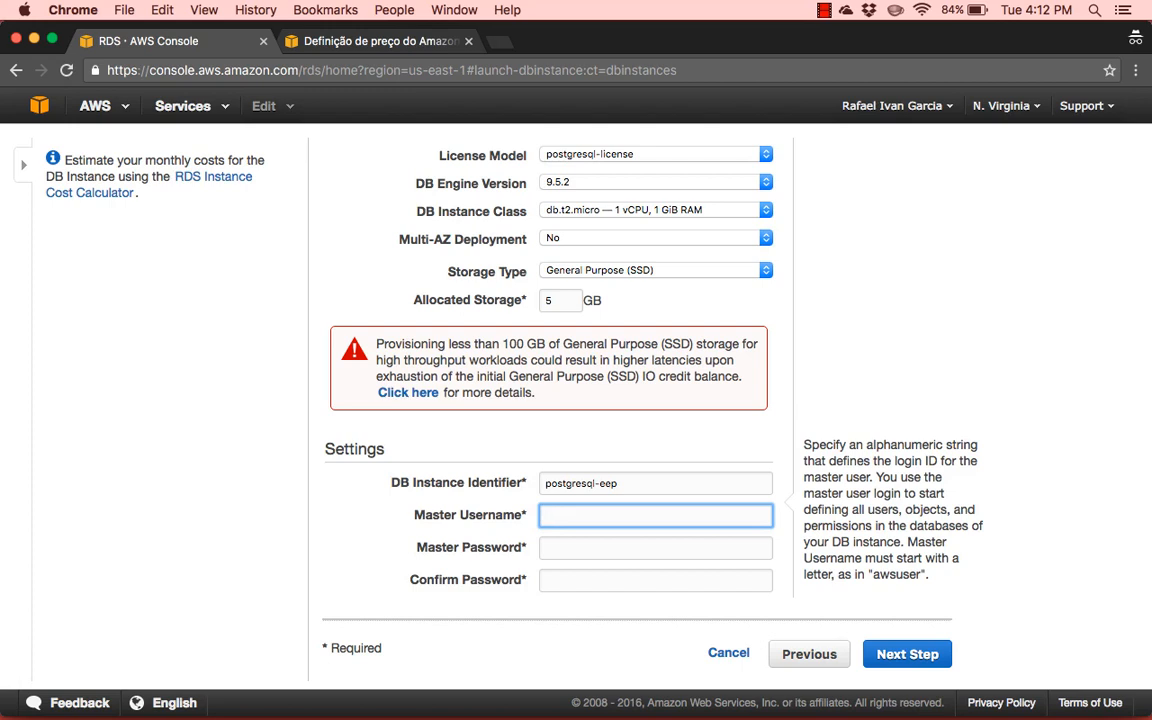
text(eepuser)
Enter the master password, repeat it in the confirmation field, and proceed to the advanced settings
click(620, 548)
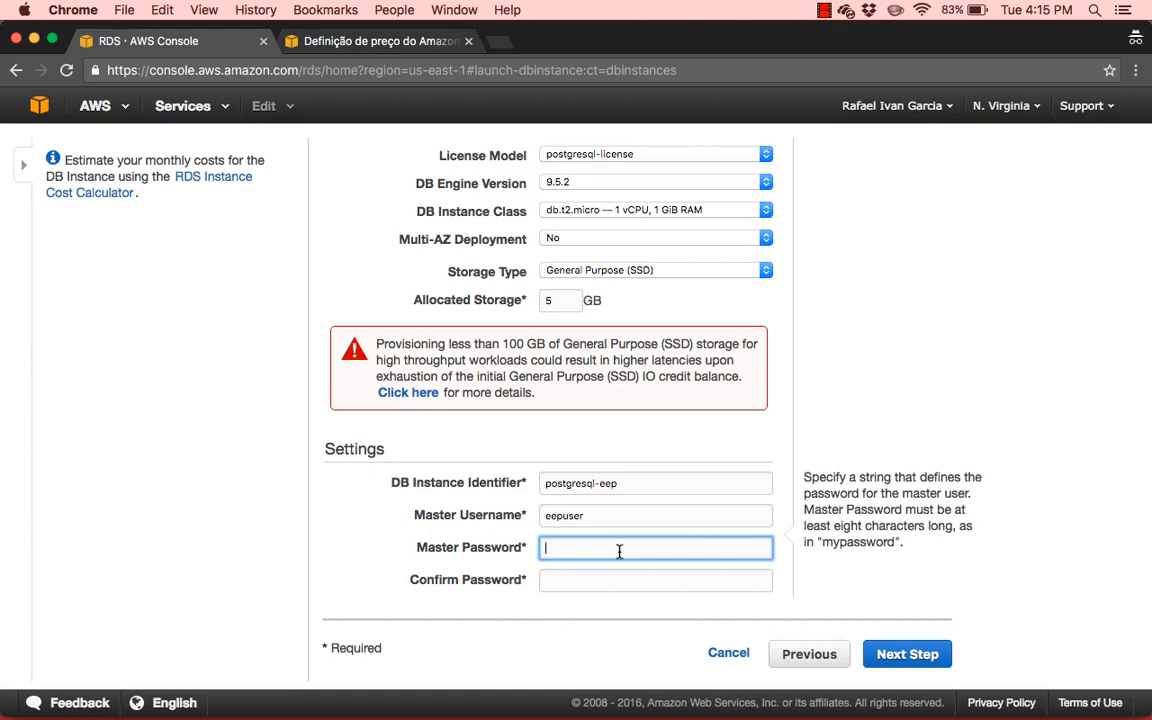
key(super+v)
key(Tab)
key(super+v)
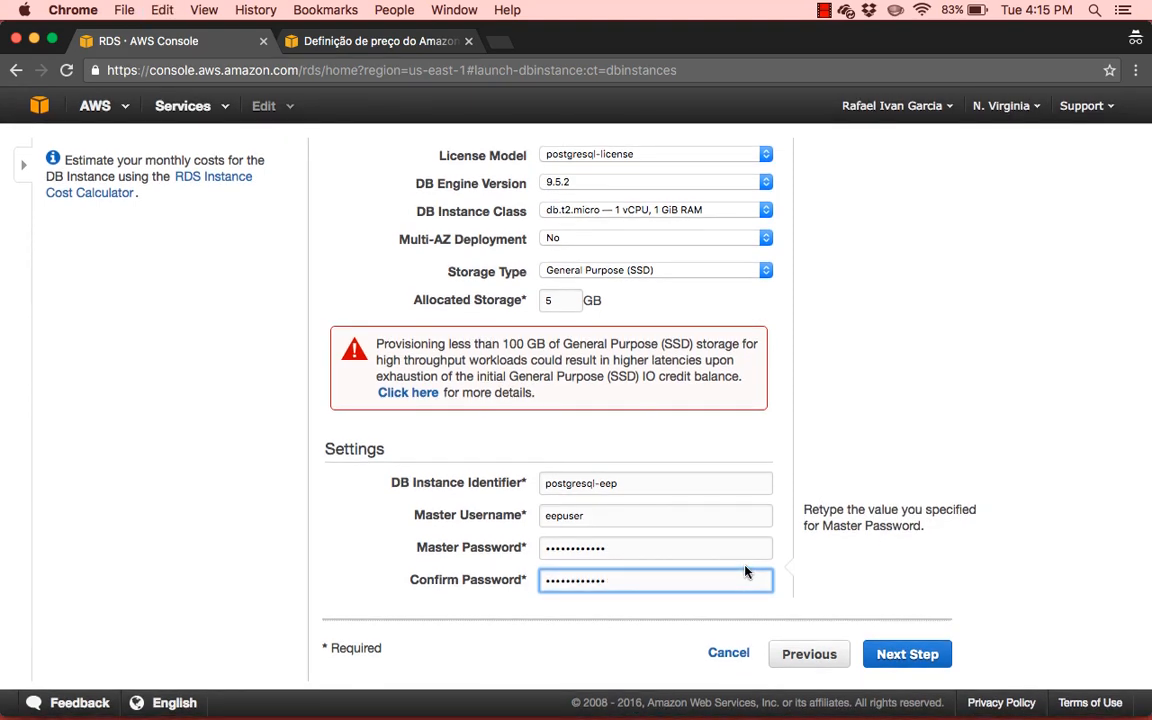
click(887, 652)
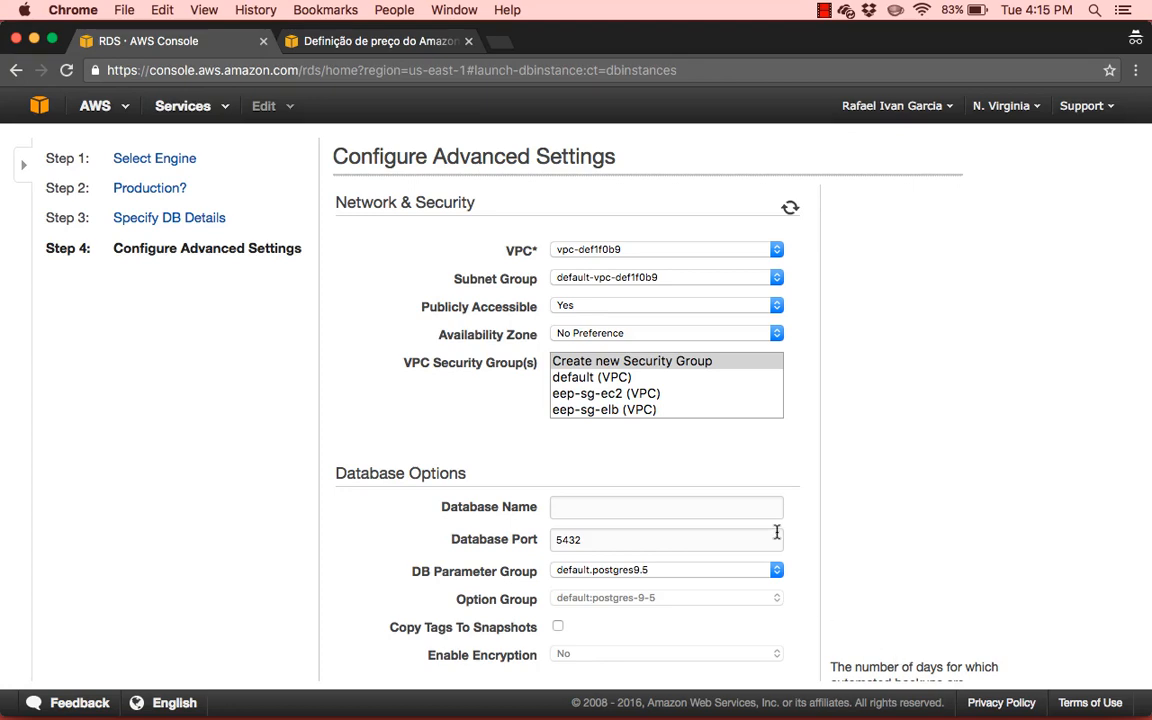
Assign the eep-sg-rds (VPC) security group to the DB instance
click(637, 412)
scroll(637, 412, down, 1)
scroll(637, 415, down, 1)
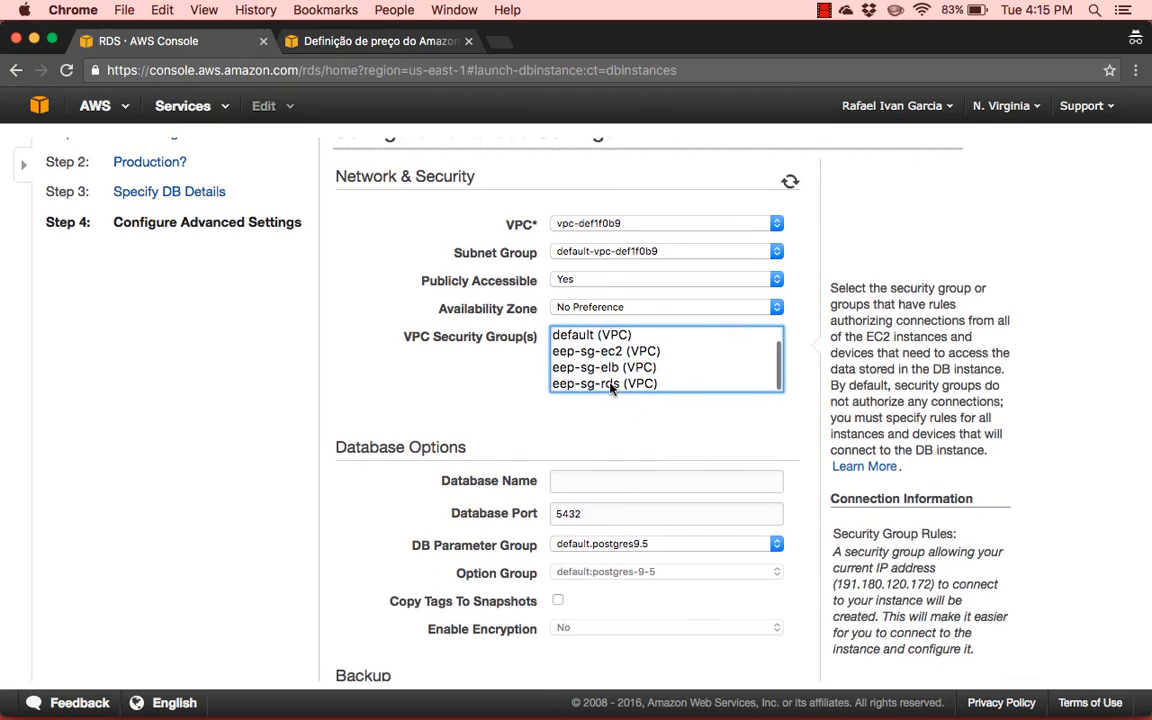
click(628, 386)
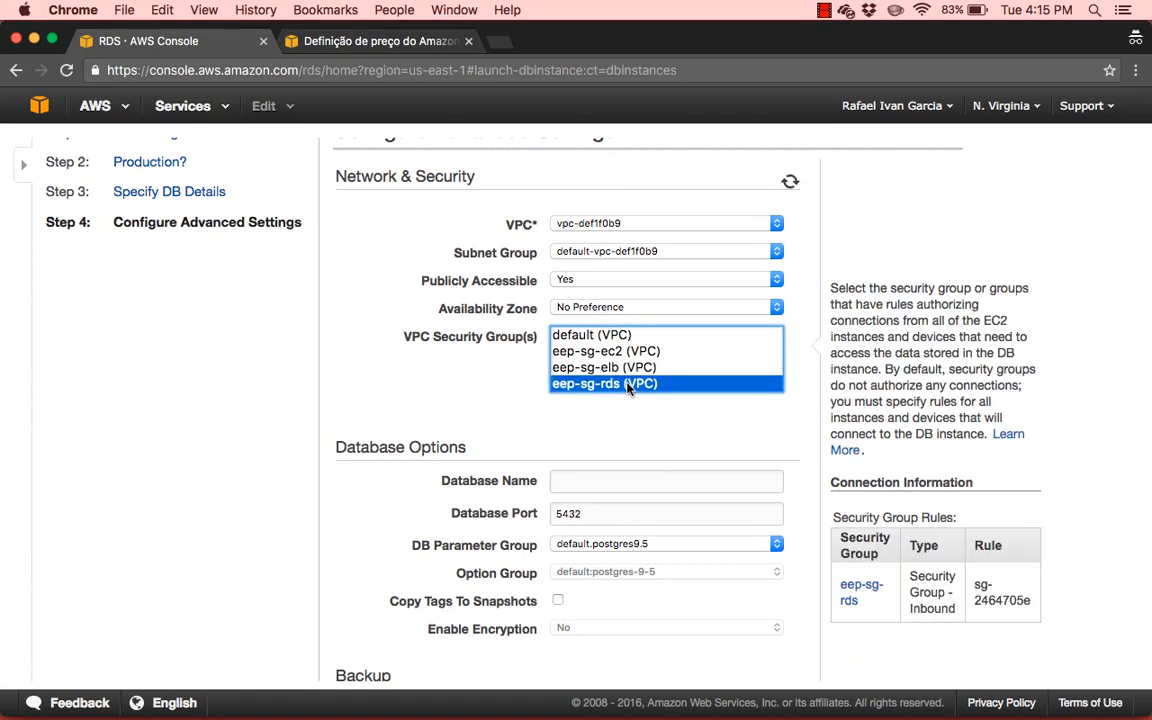
scroll(360, 375, up, 1)
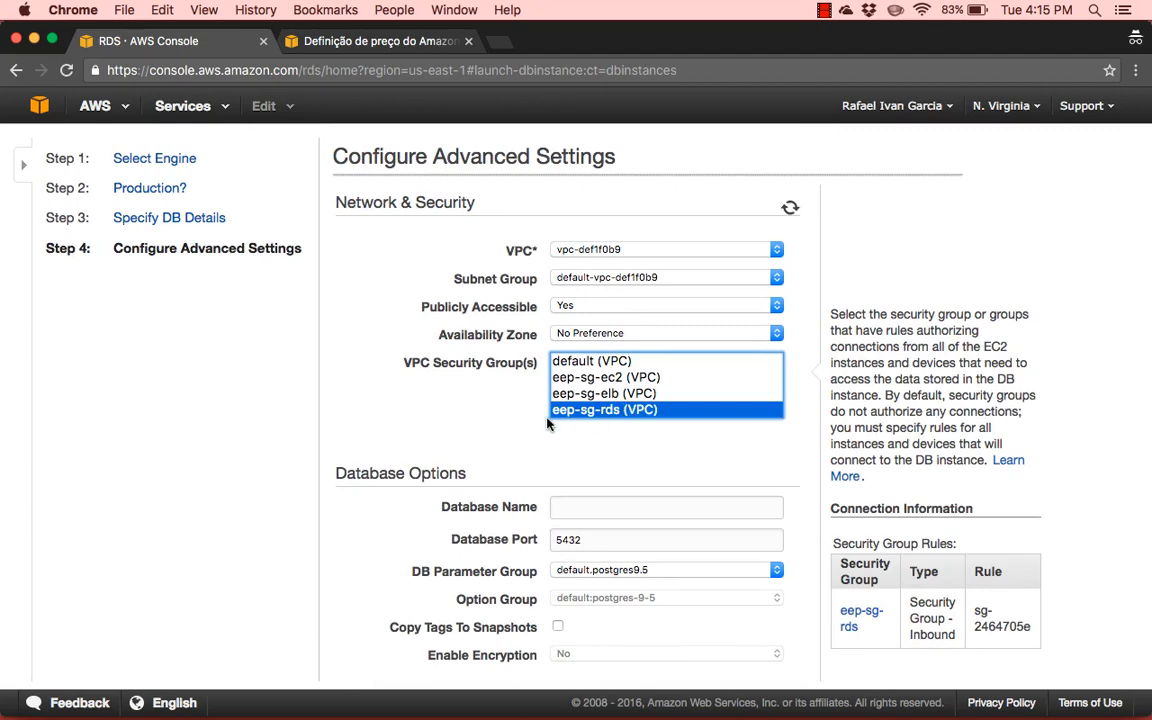
Launch the DB instance with the remaining advanced settings at their defaults, and open the list of DB instances
scroll(363, 389, down, 10)
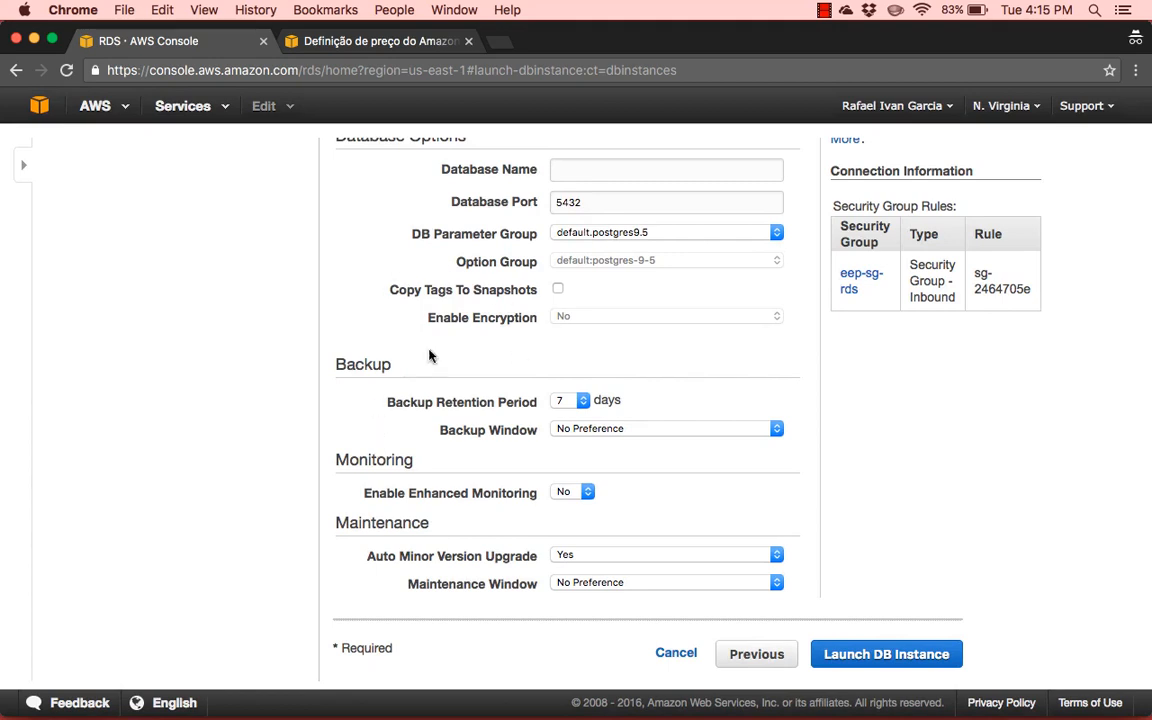
click(903, 661)
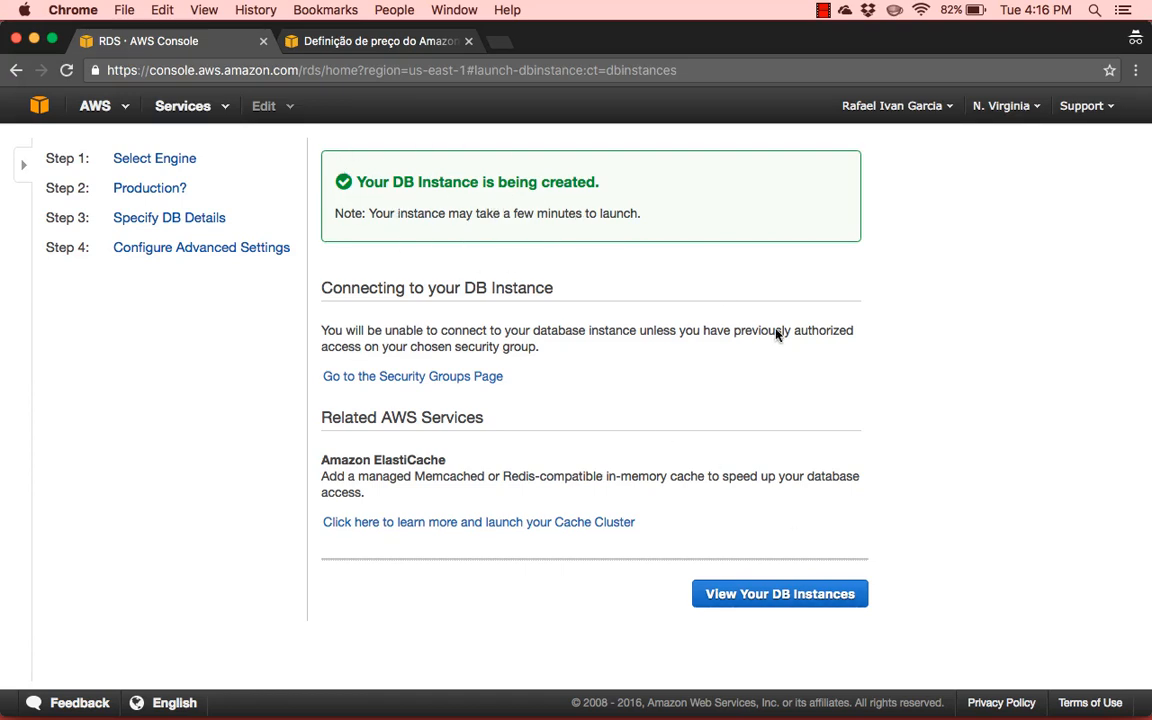
click(753, 594)
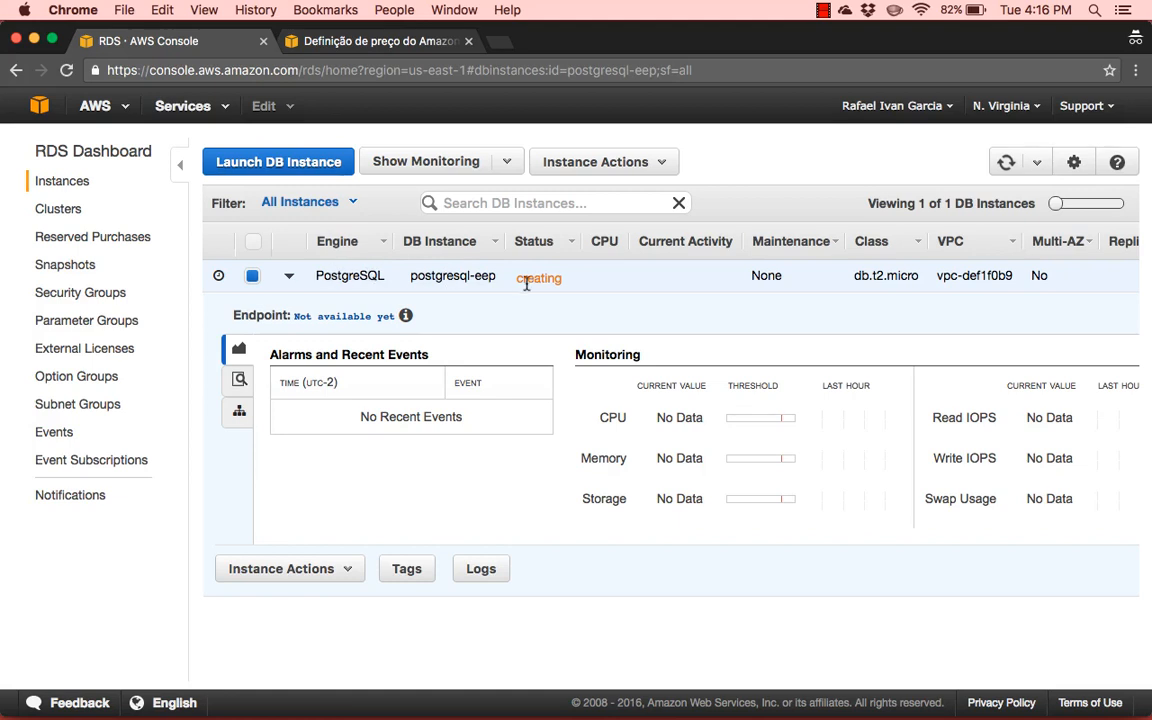
Check the class, name and status of the postgresql-eep instance in the list, and expand its details to view the endpoint
double_click(889, 277)
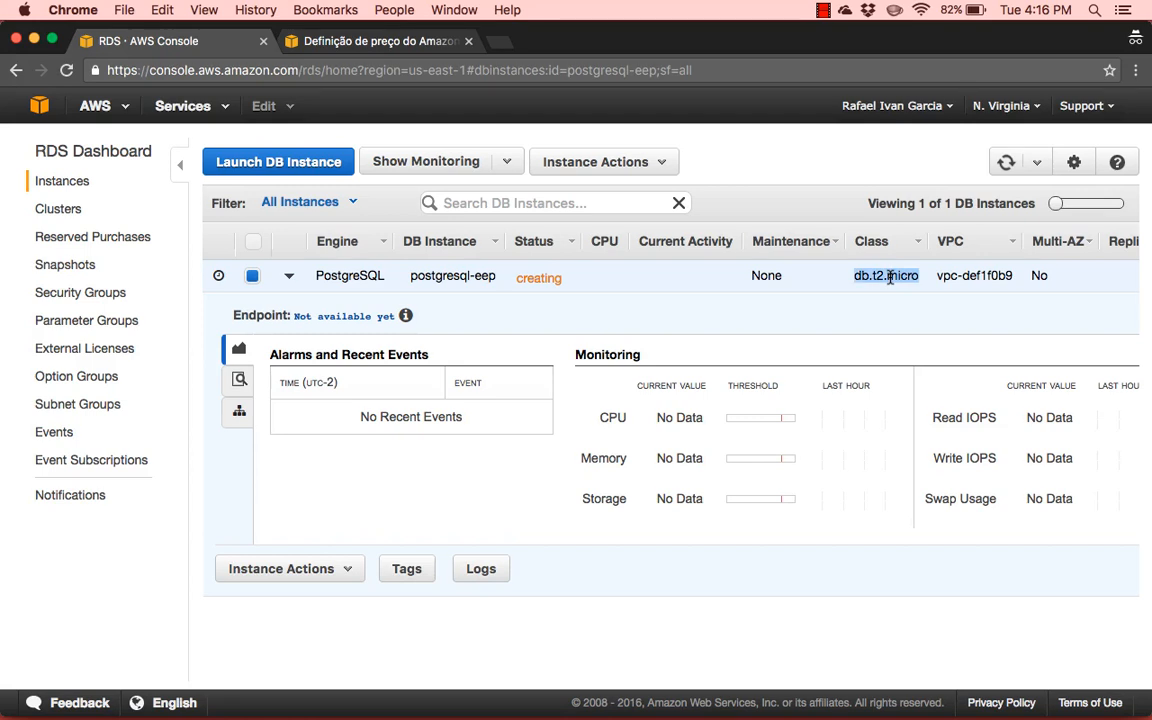
drag(410, 276, 493, 279)
double_click(540, 277)
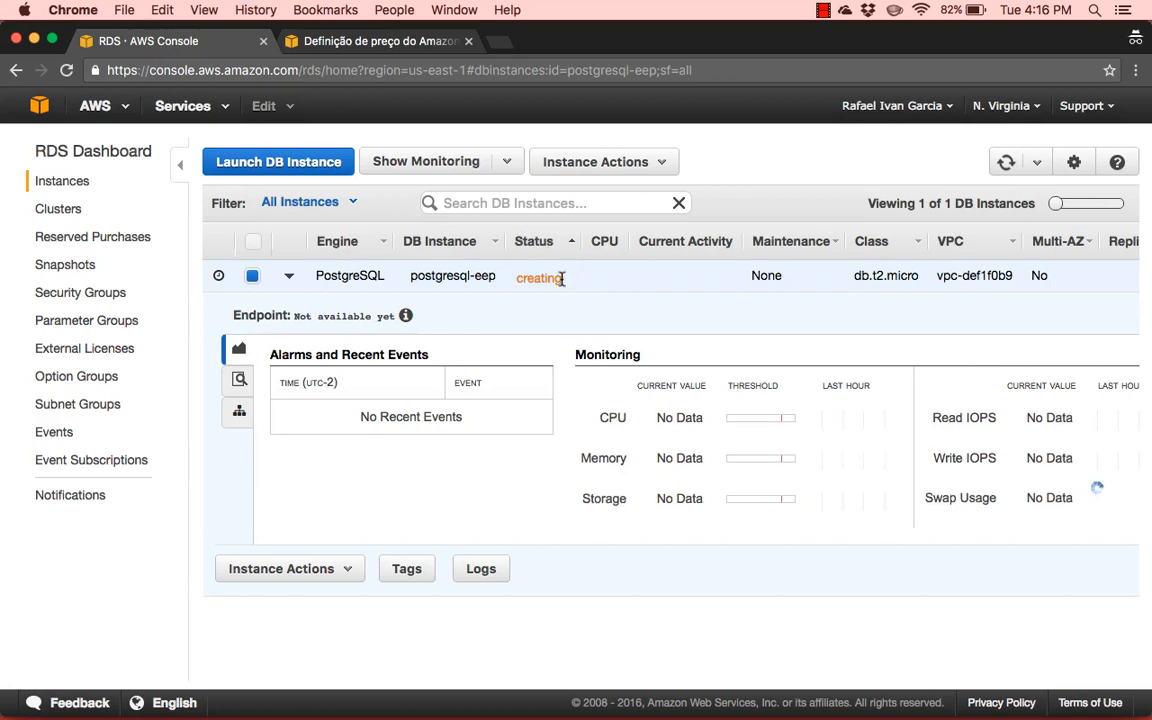
click(579, 258)
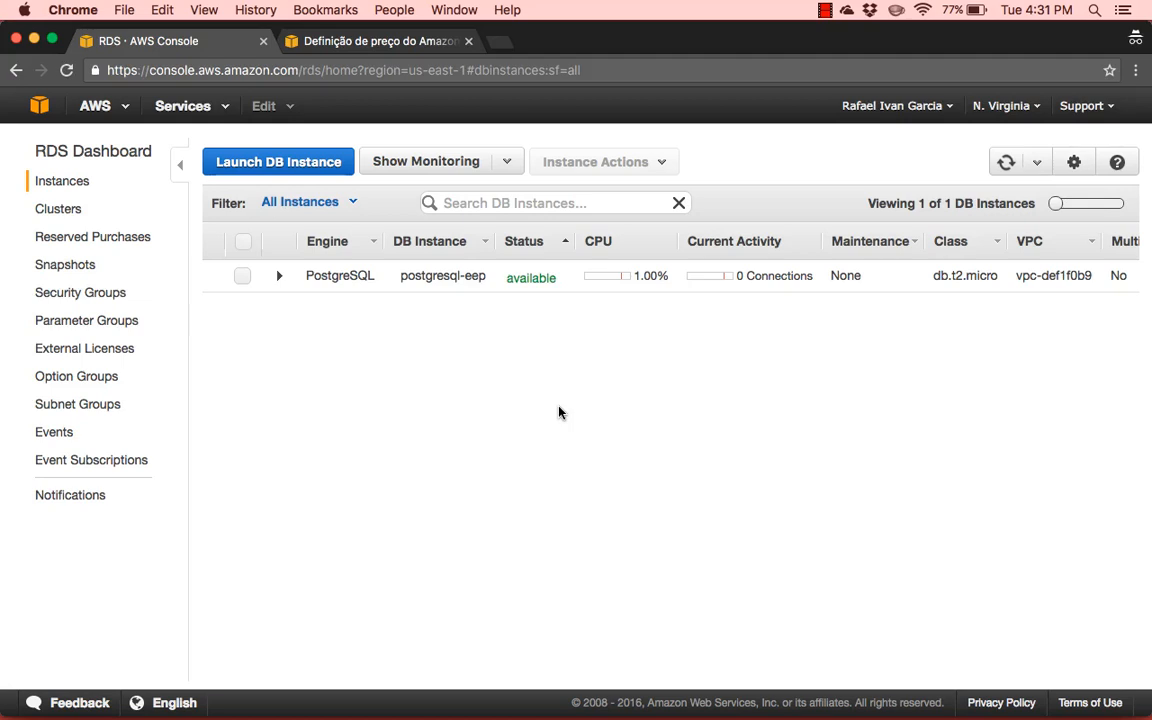
click(522, 275)
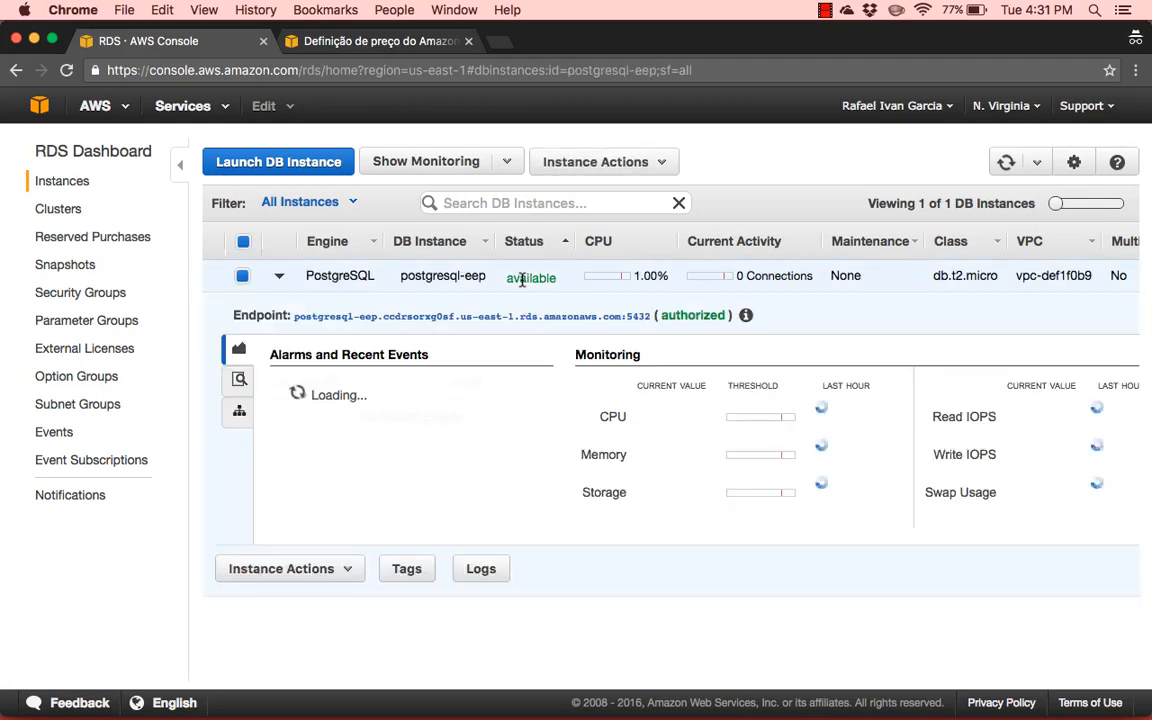